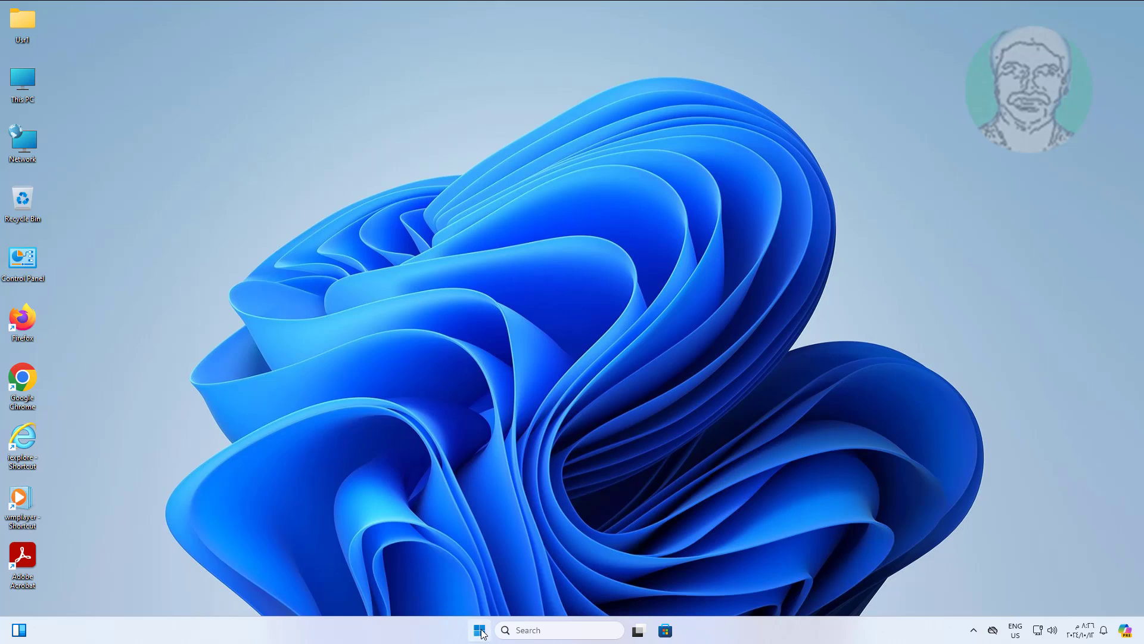
Set the desktop background to the colourful abstract ribbon image in Personalization > Background, then close Settings
{"action": "left_click", "coordinate": [480, 630]}
{"action": "left_click", "coordinate": [477, 280]}
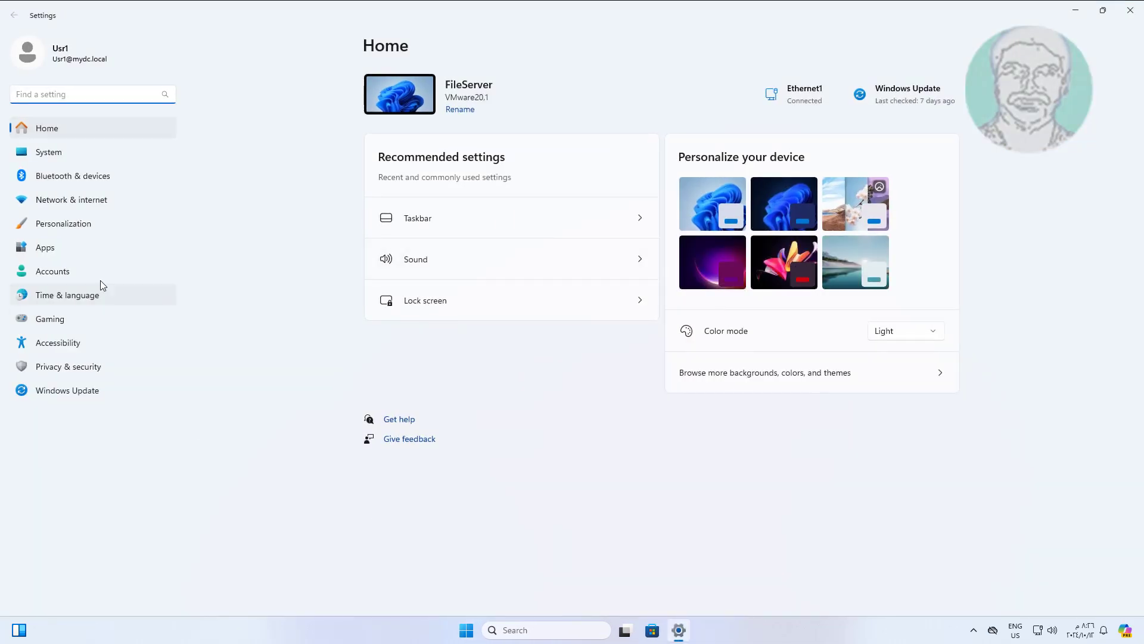
{"action": "left_click", "coordinate": [65, 228]}
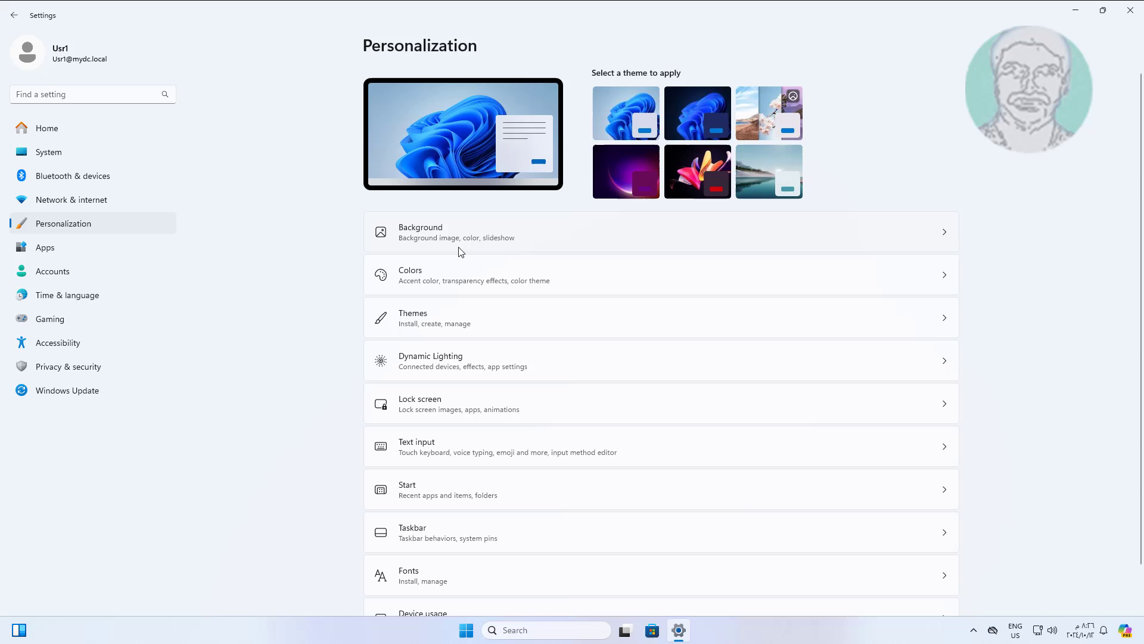
{"action": "left_click", "coordinate": [461, 249]}
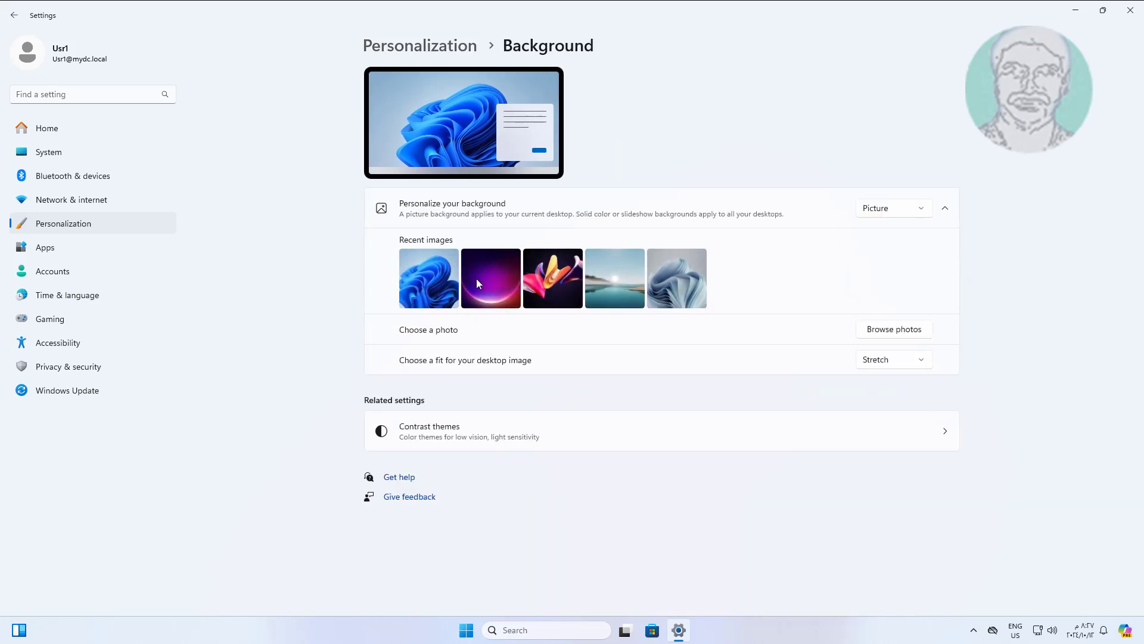
{"action": "left_click", "coordinate": [477, 277]}
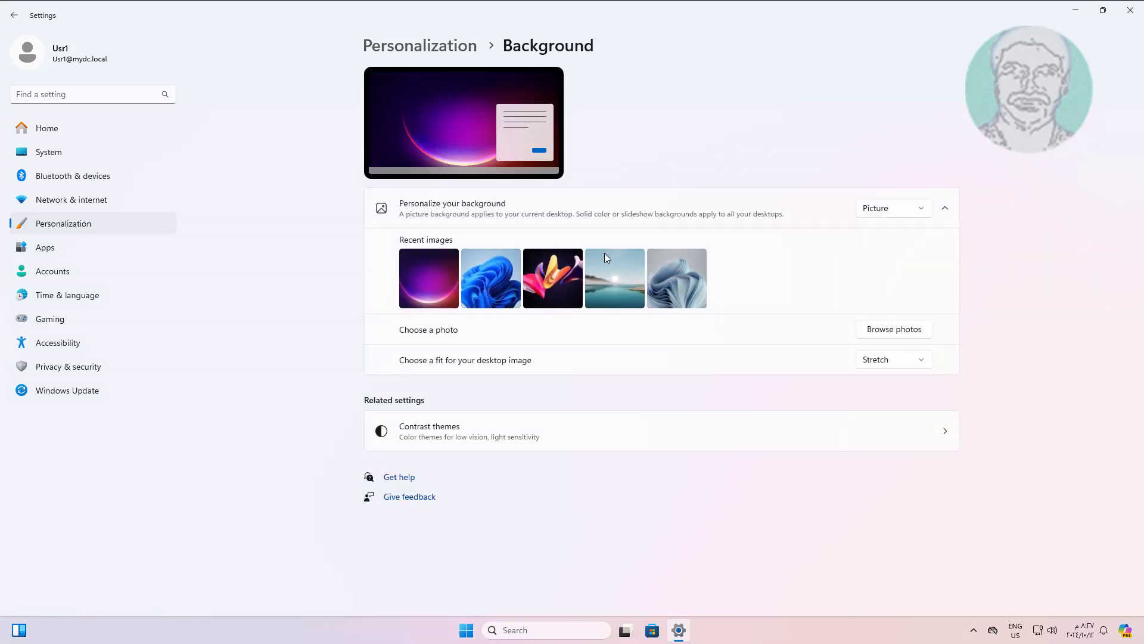
{"action": "left_click", "coordinate": [551, 280]}
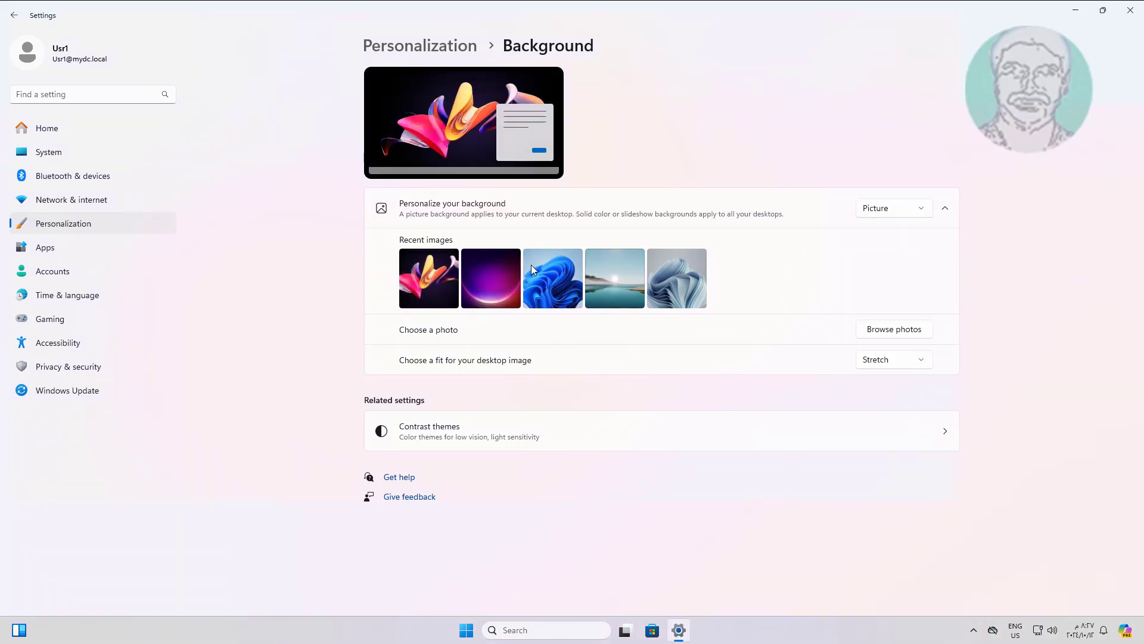
{"action": "left_click", "coordinate": [1130, 10]}
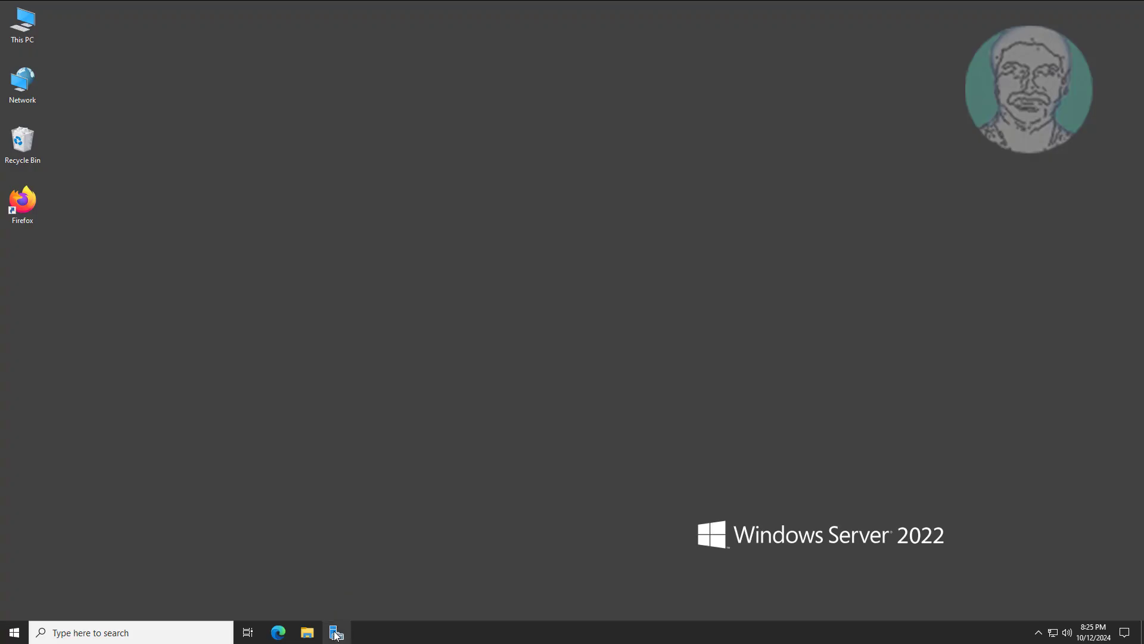
Open Active Directory Users and Computers and view the three users and security group in mydc.local's User Accounts OU
{"action": "left_click", "coordinate": [335, 634]}
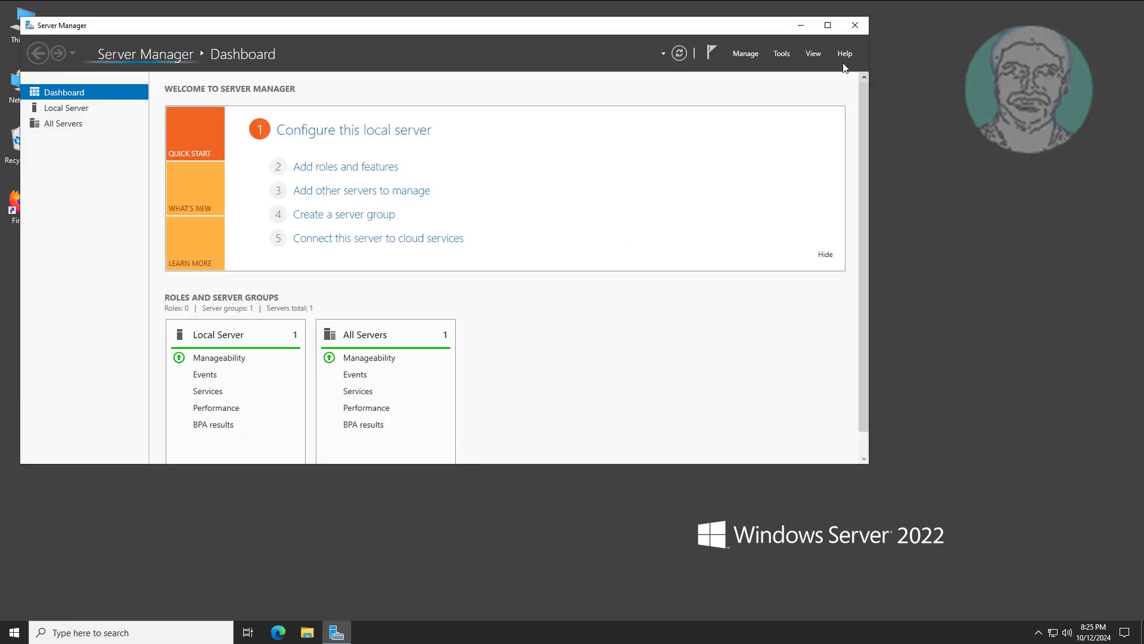
{"action": "left_click", "coordinate": [782, 53]}
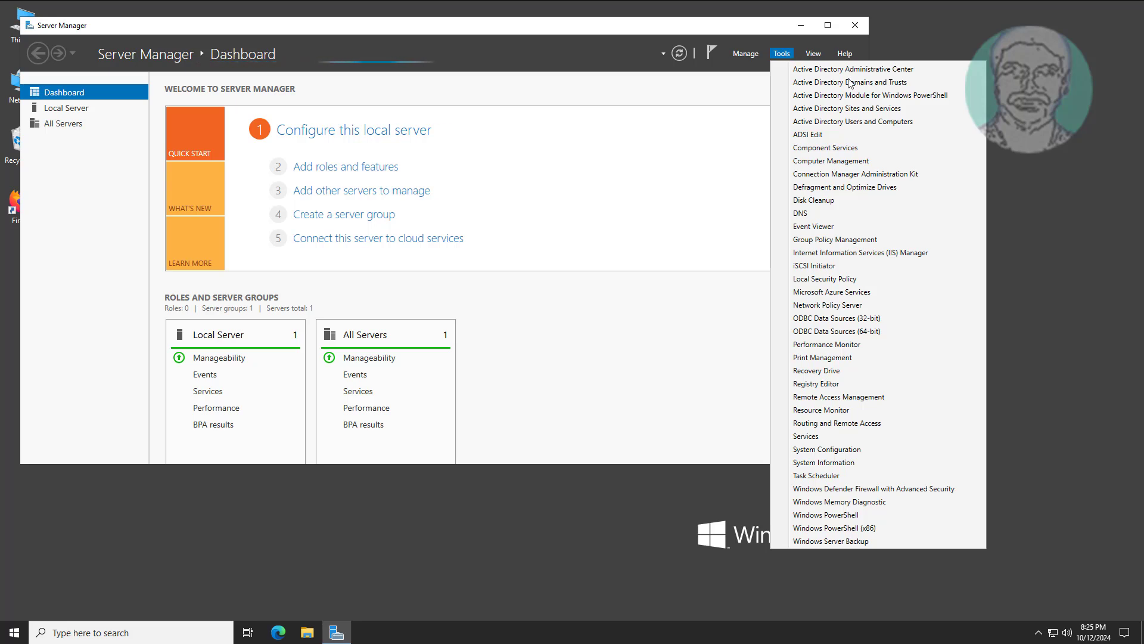
{"action": "left_click", "coordinate": [874, 122]}
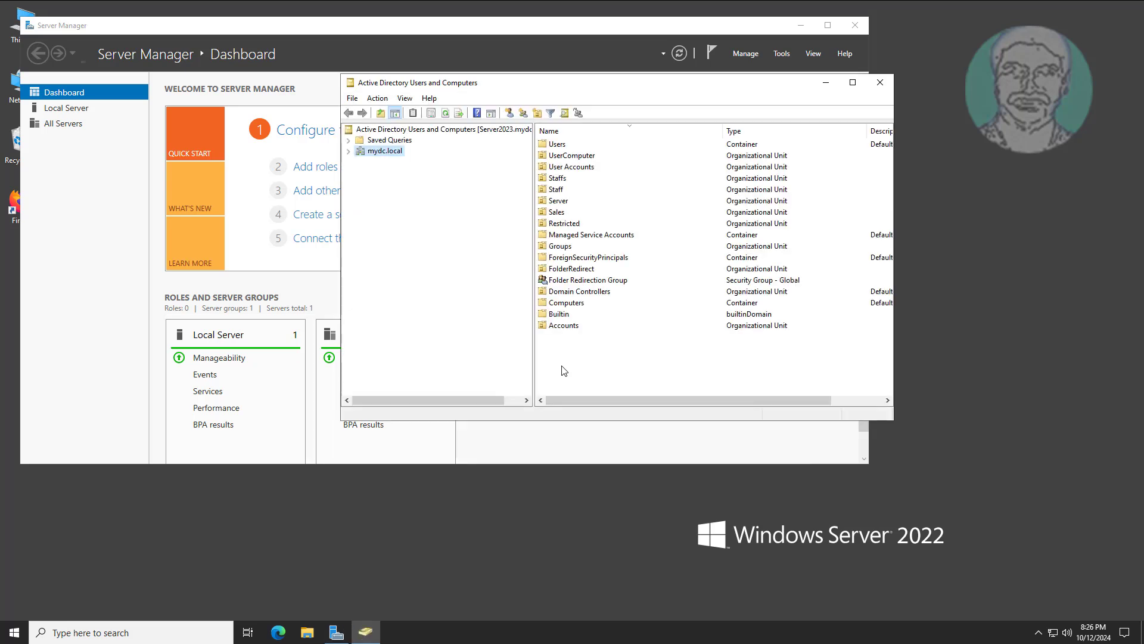
{"action": "left_click", "coordinate": [349, 151]}
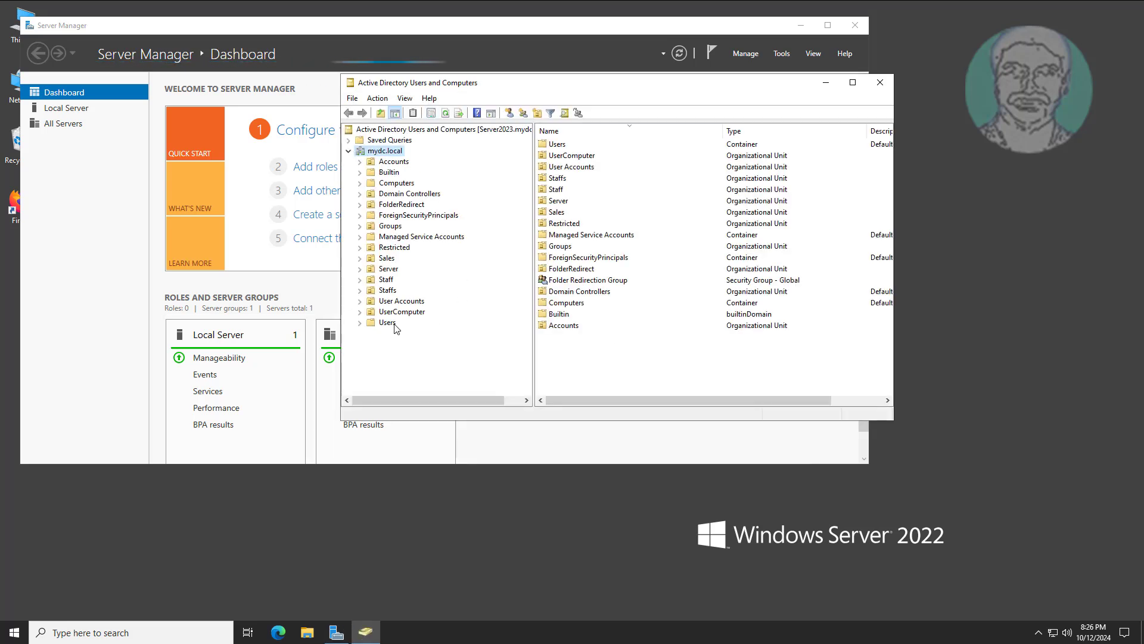
{"action": "left_click", "coordinate": [402, 301]}
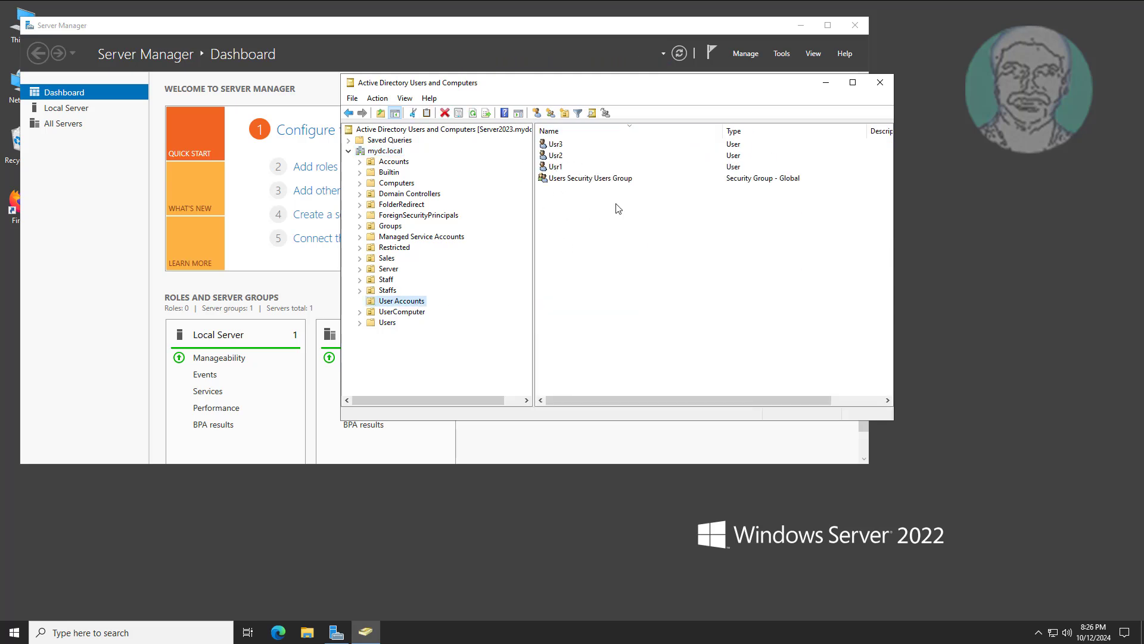
Close Active Directory Users and Computers and launch Group Policy Management from Server Manager Tools
{"action": "left_click", "coordinate": [880, 83]}
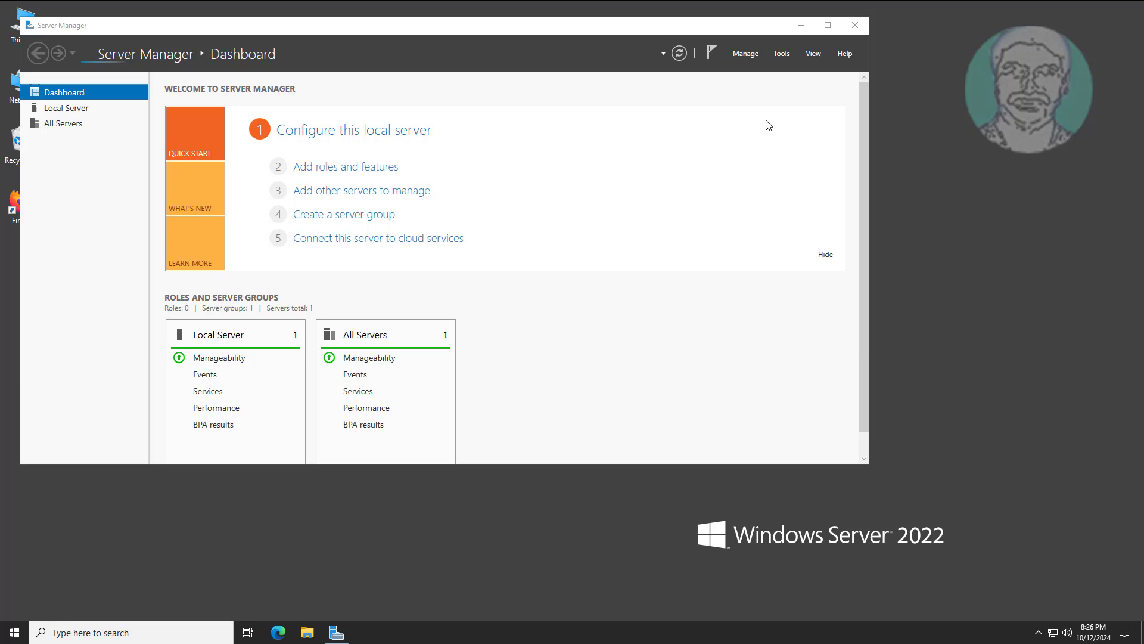
{"action": "left_click", "coordinate": [782, 53]}
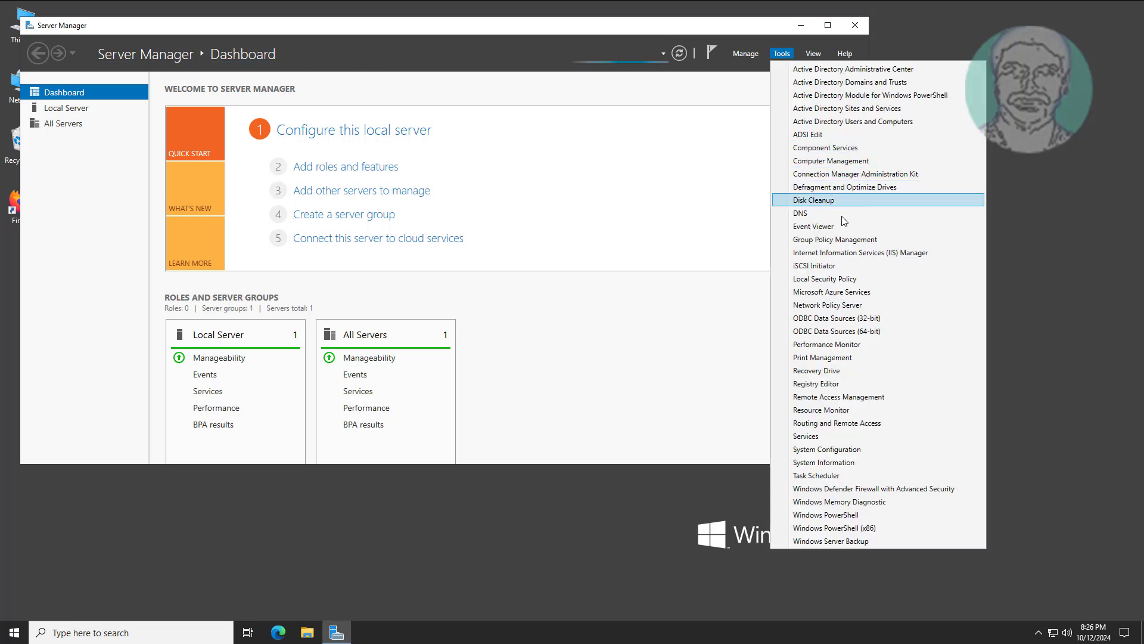
{"action": "left_click", "coordinate": [854, 240]}
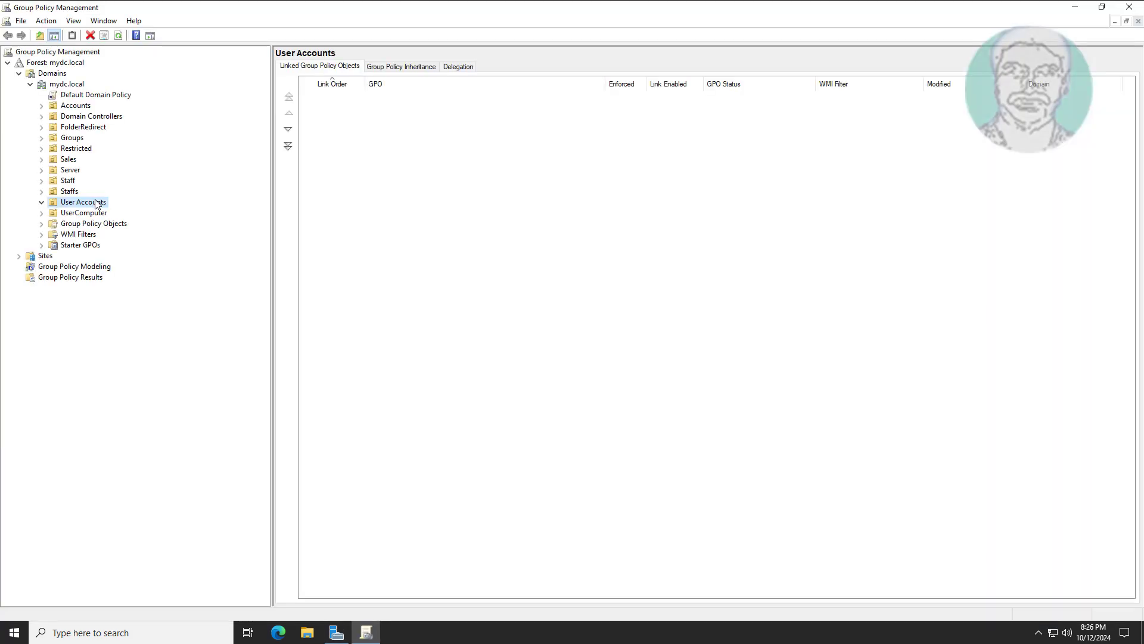
Create and link a GPO named 'Disable User Changing background' on the User Accounts OU
{"action": "right_click", "coordinate": [97, 202]}
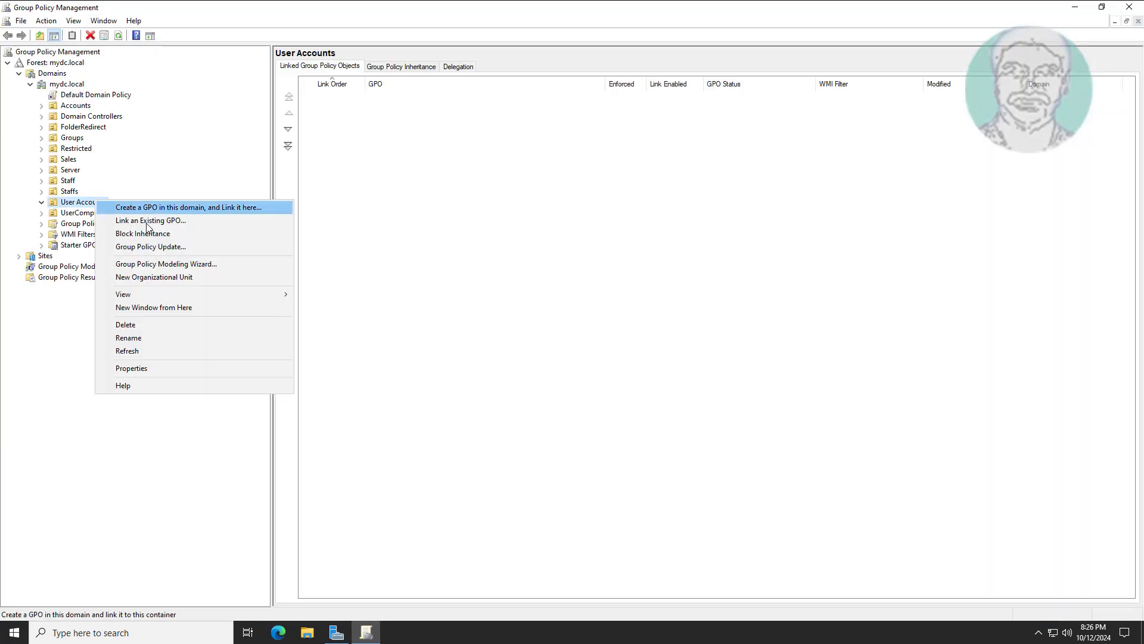
{"action": "left_click", "coordinate": [181, 209]}
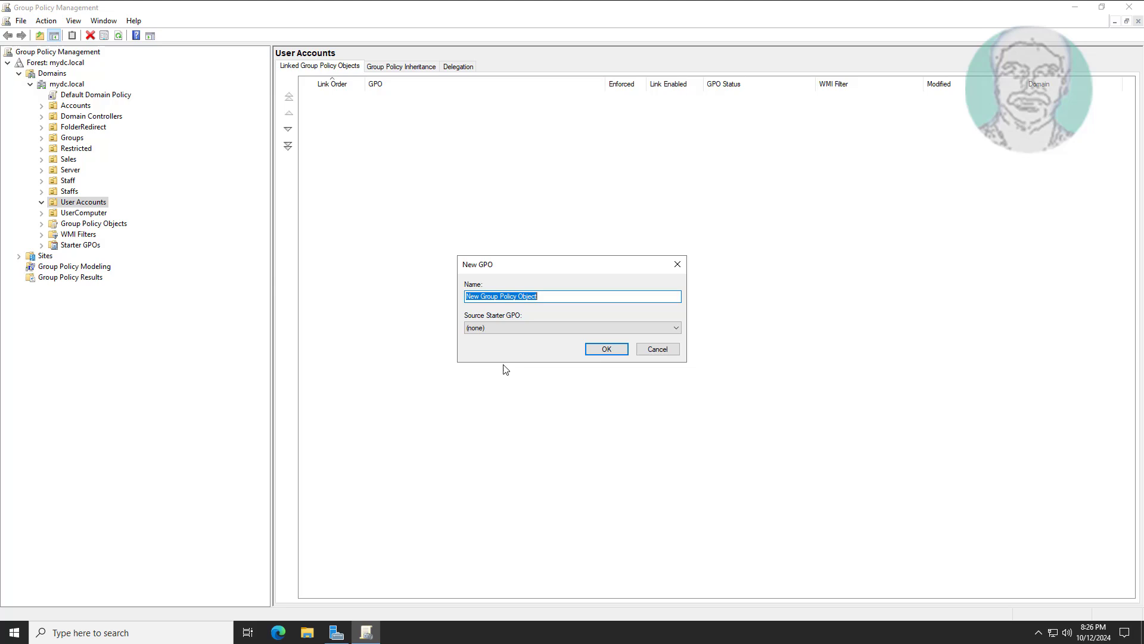
{"action": "type", "text": "d"}
{"action": "type", "text": "isable User Changeng"}
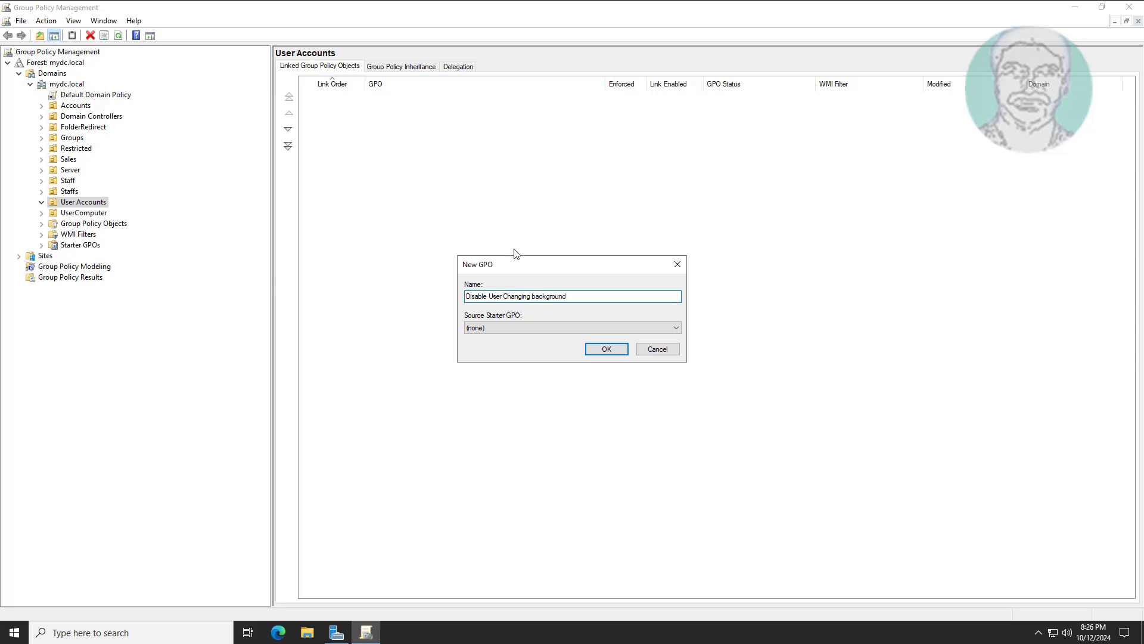
{"action": "left_click", "coordinate": [606, 349]}
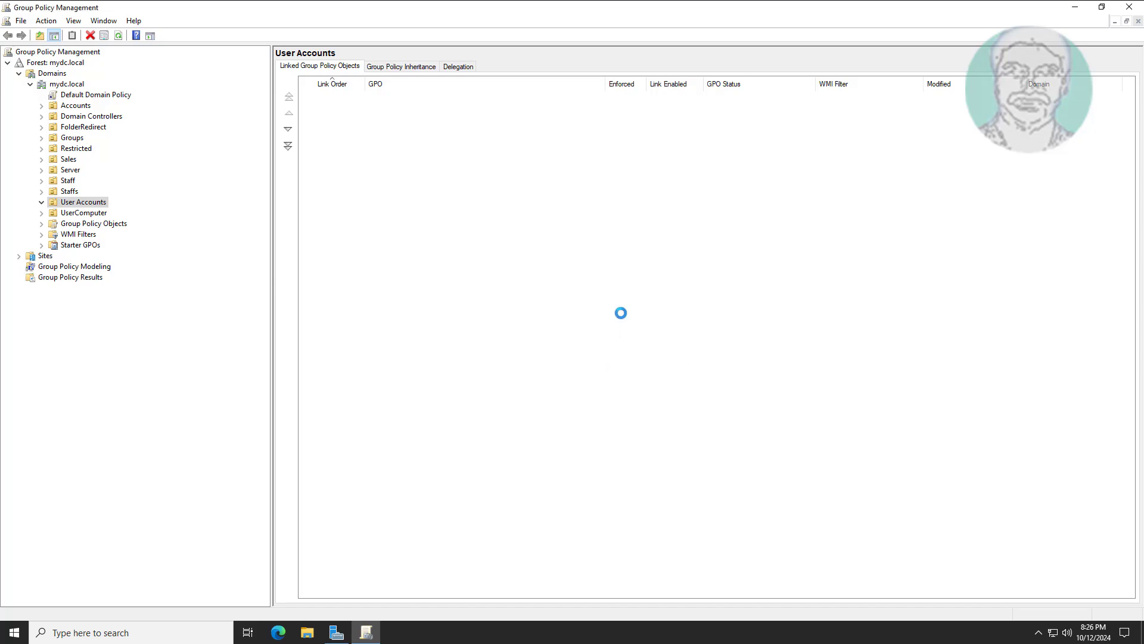
{"action": "left_click", "coordinate": [158, 213]}
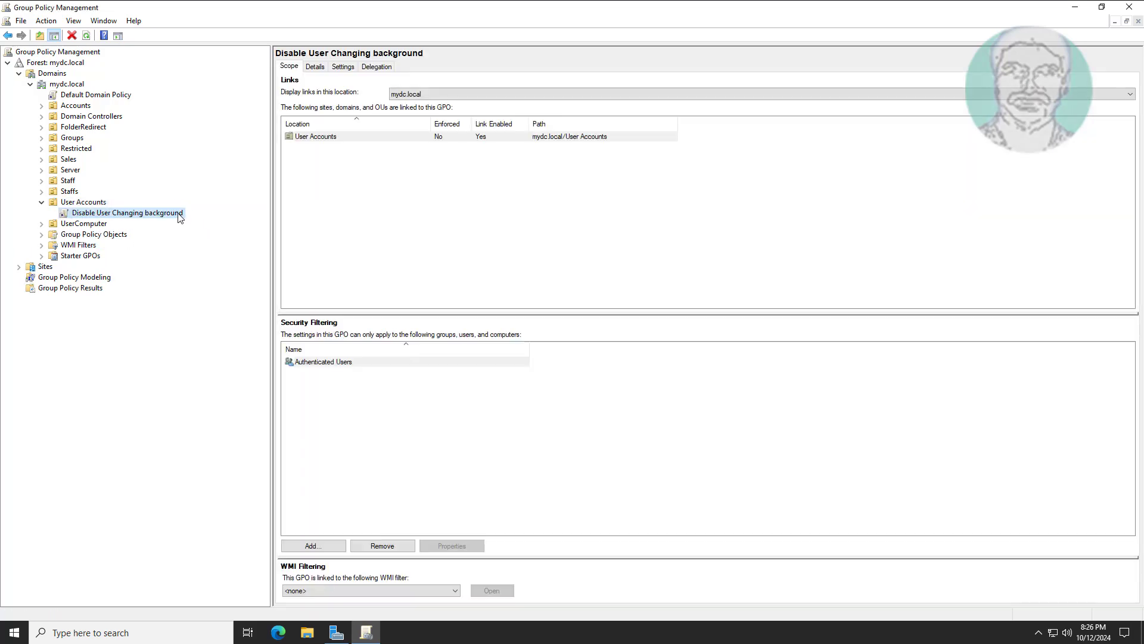
Open the 'Disable User Changing background' GPO in a maximized Group Policy Management Editor
{"action": "right_click", "coordinate": [177, 215]}
{"action": "left_click", "coordinate": [210, 219]}
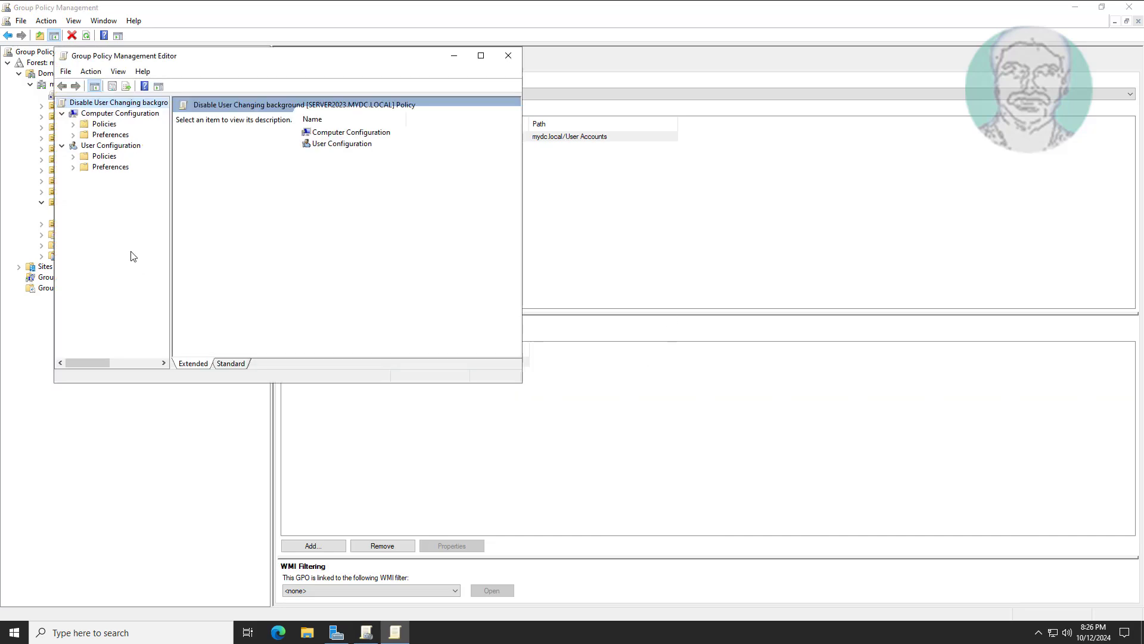
{"action": "left_click", "coordinate": [481, 55]}
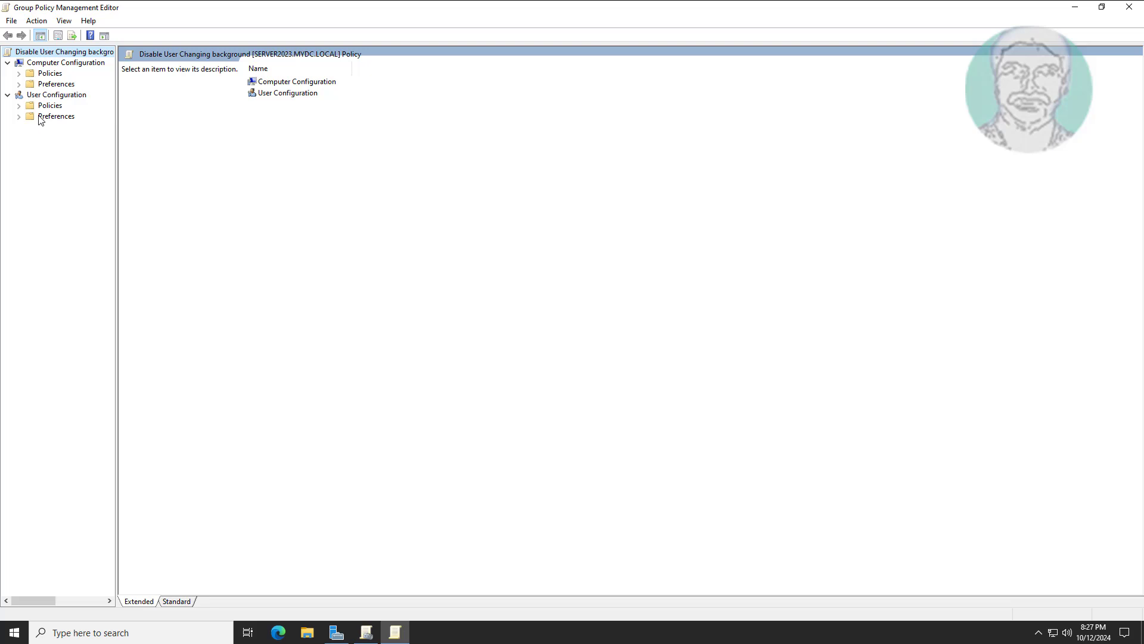
Browse to User Configuration's Control Panel > Personalization and view Prevent changing desktop background's description
{"action": "left_click", "coordinate": [19, 106]}
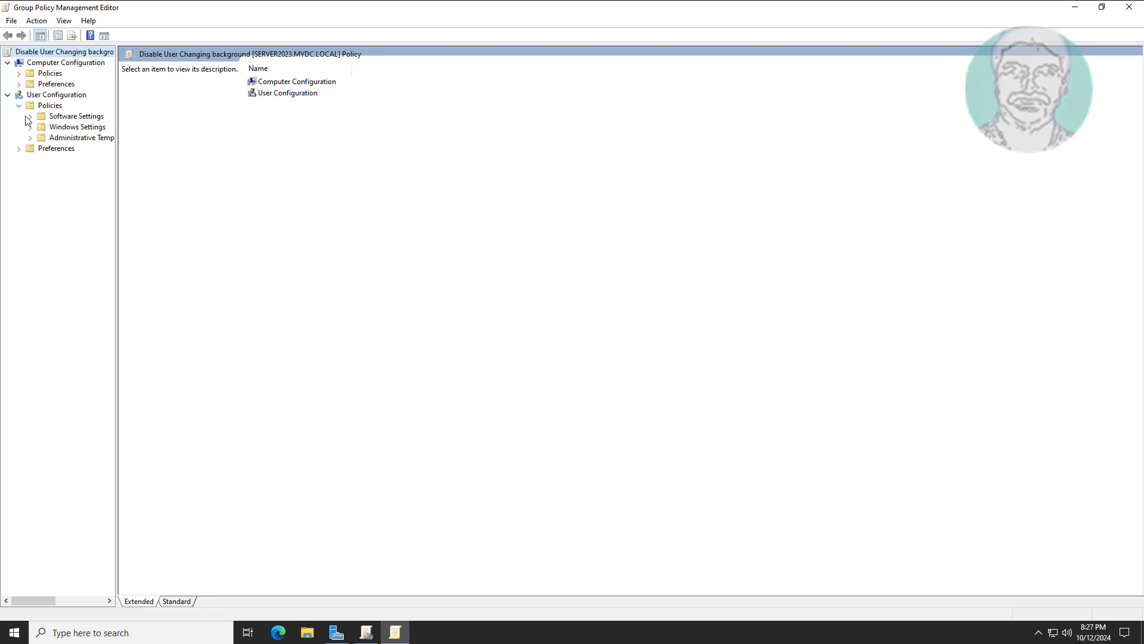
{"action": "left_click", "coordinate": [79, 138]}
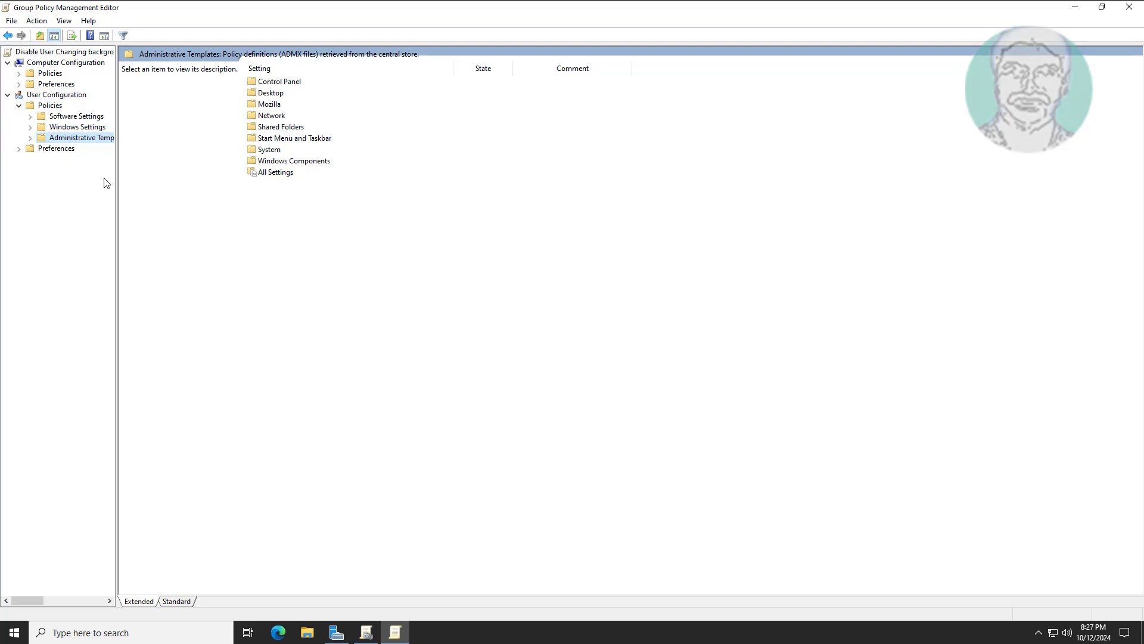
{"action": "left_click_drag", "start_coordinate": [117, 177], "coordinate": [241, 192]}
{"action": "left_click", "coordinate": [31, 138]}
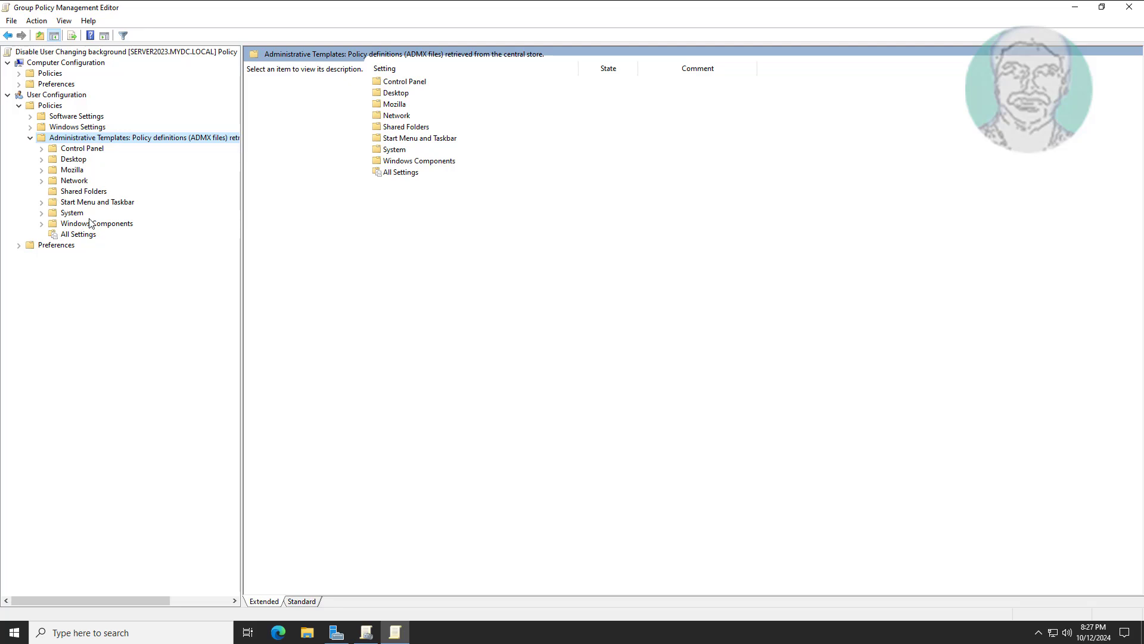
{"action": "left_click", "coordinate": [78, 149]}
{"action": "left_click", "coordinate": [42, 150]}
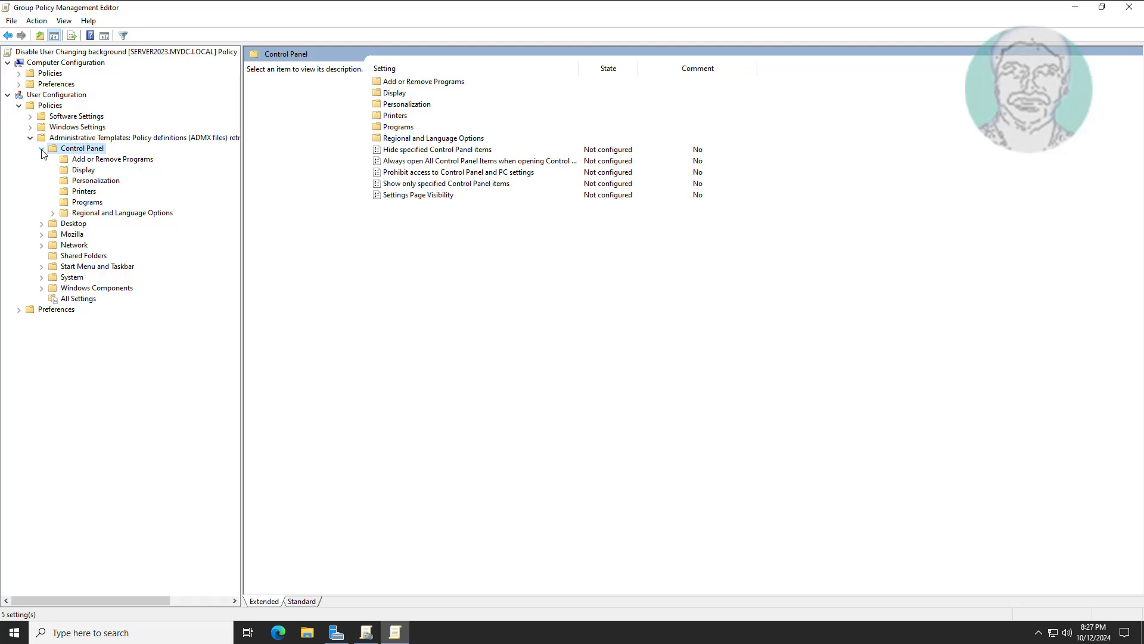
{"action": "left_click", "coordinate": [100, 184]}
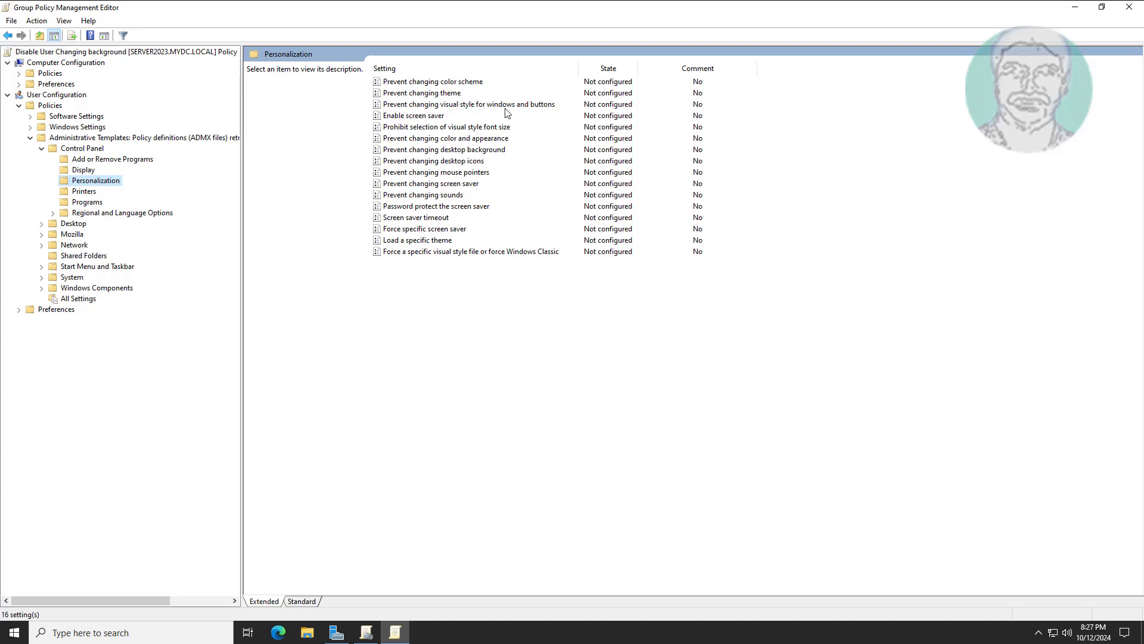
{"action": "left_click", "coordinate": [460, 149]}
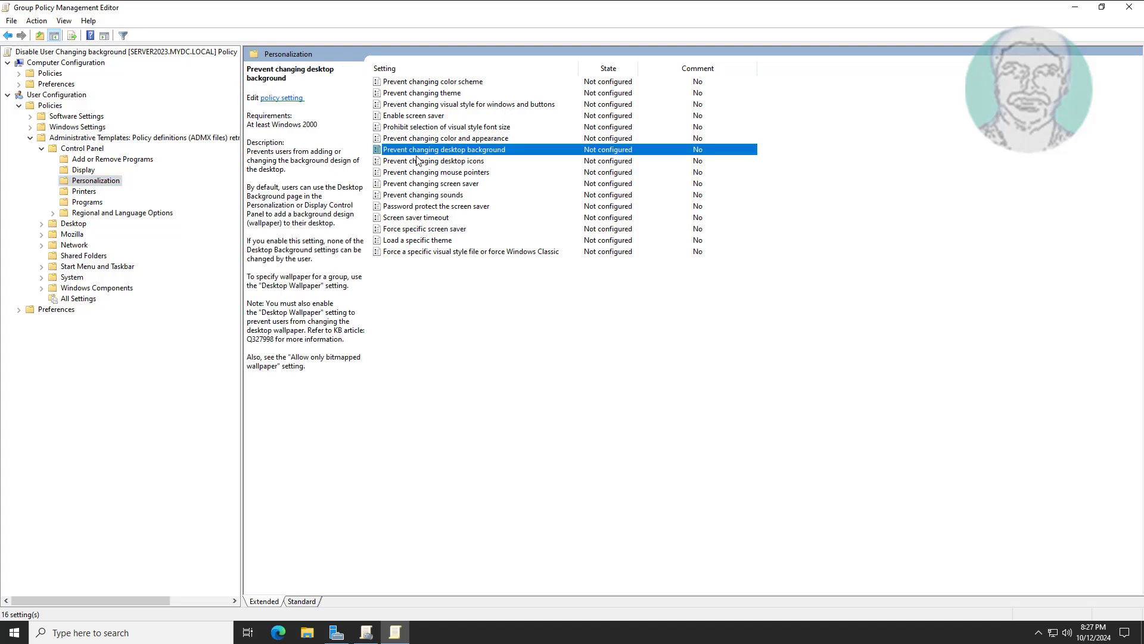
Set Prevent changing desktop background to Enabled and apply the change
{"action": "double_click", "coordinate": [477, 152]}
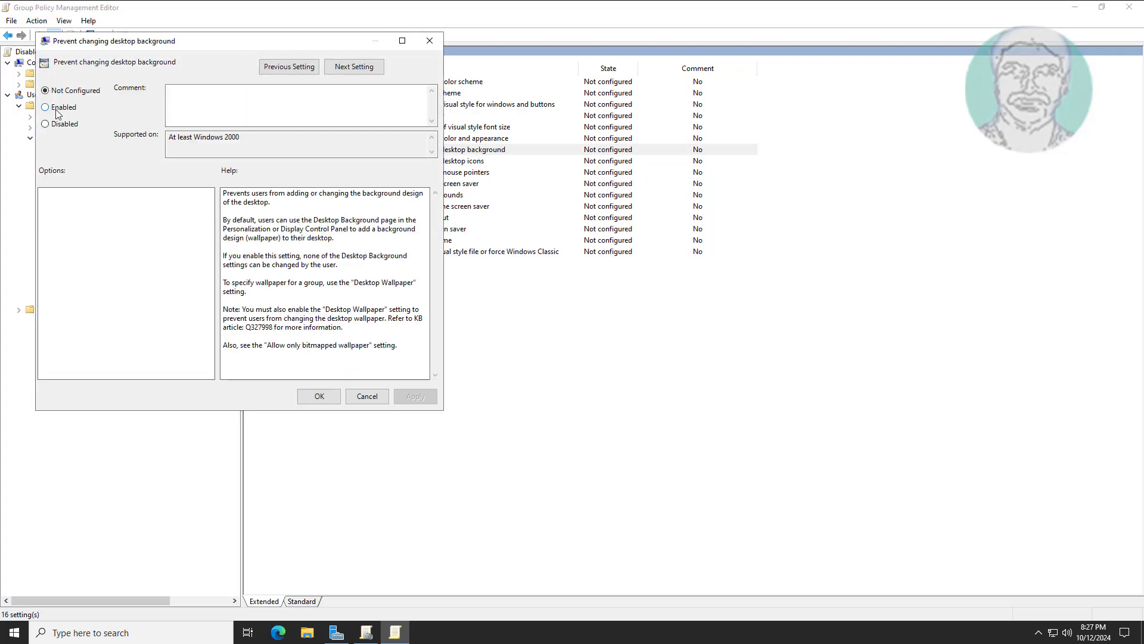
{"action": "left_click", "coordinate": [58, 110]}
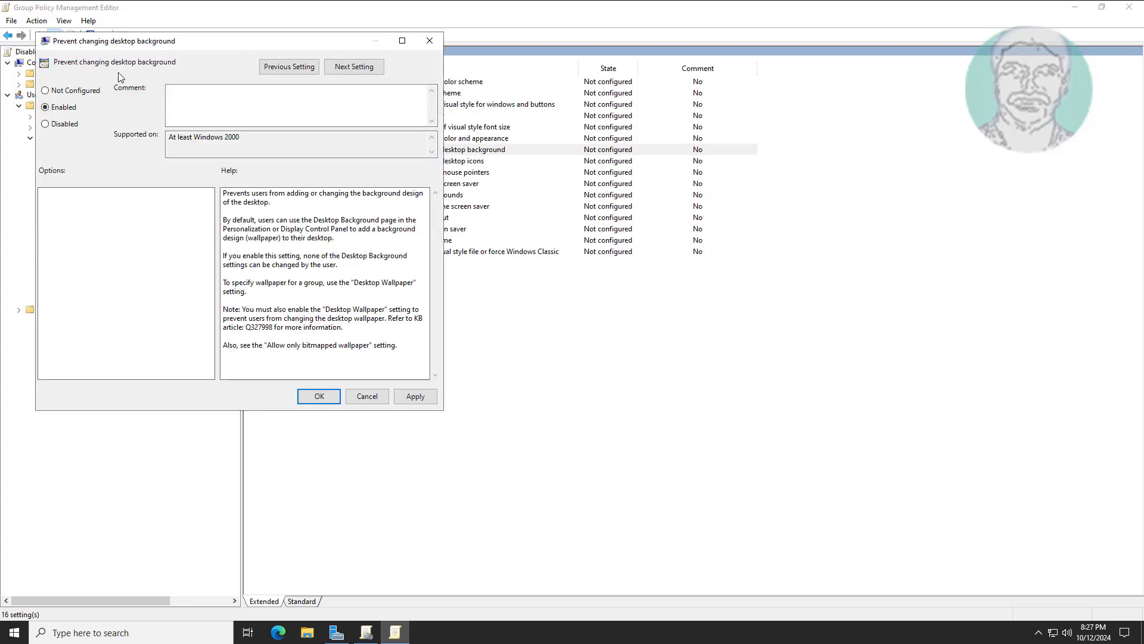
{"action": "left_click", "coordinate": [415, 396]}
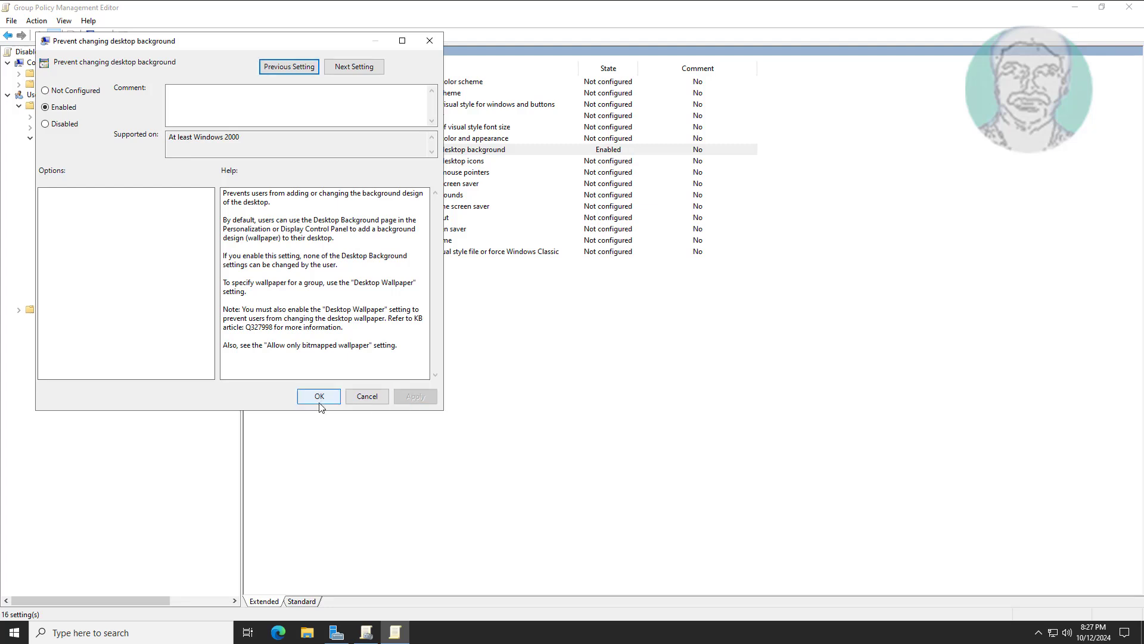
{"action": "left_click", "coordinate": [319, 396]}
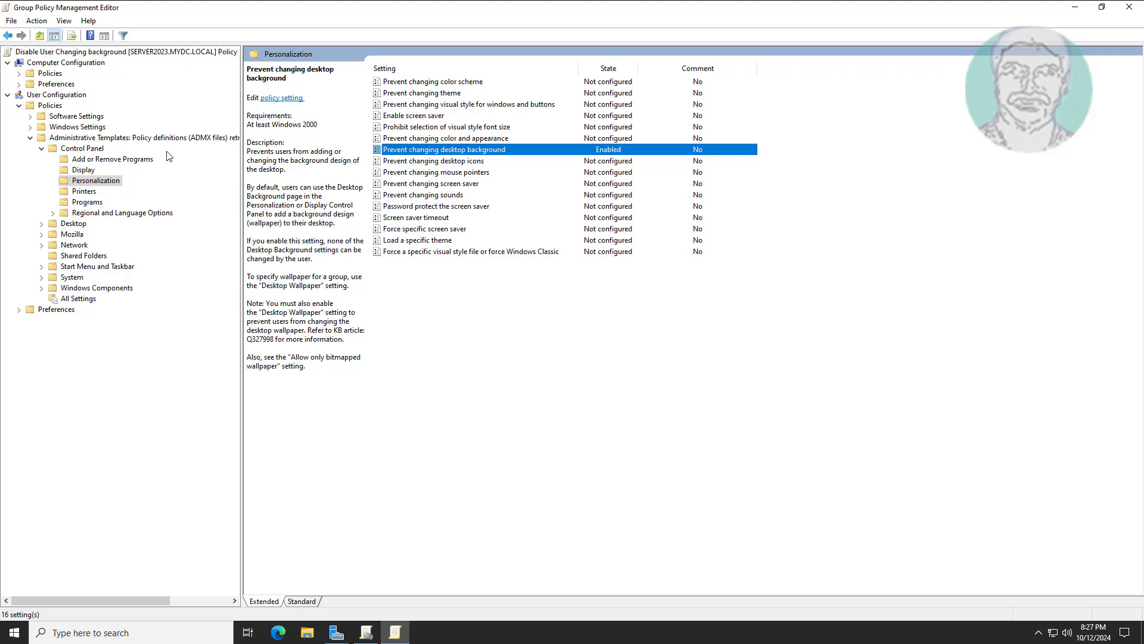
Collapse the policy tree and close the editor, Group Policy Management and Server Manager
{"action": "left_click", "coordinate": [41, 148]}
{"action": "left_click", "coordinate": [19, 106]}
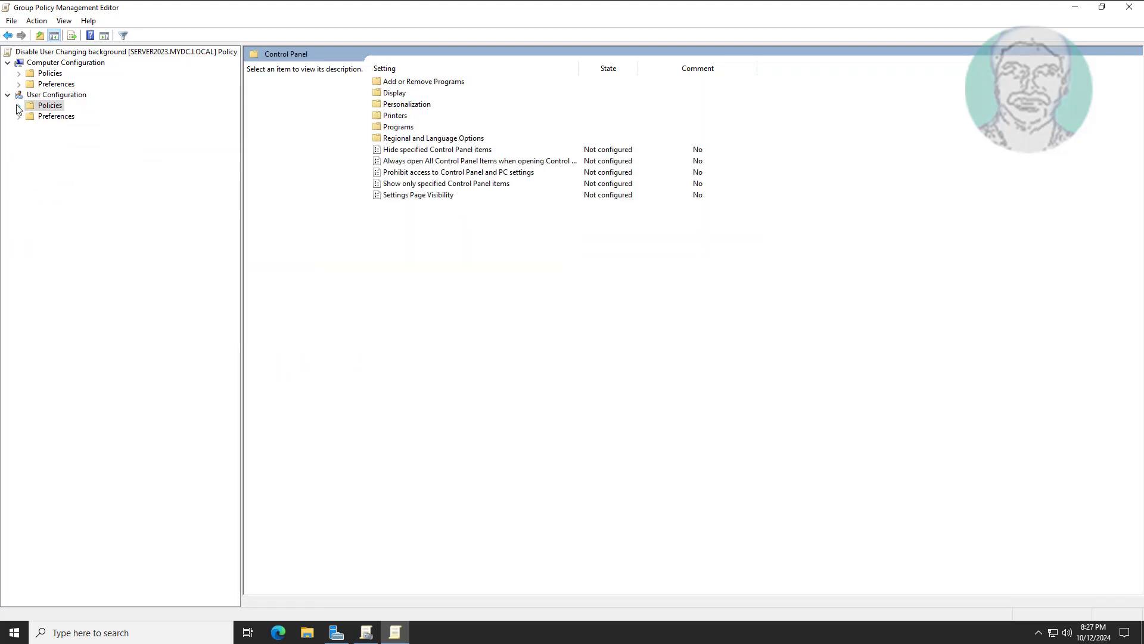
{"action": "left_click", "coordinate": [1129, 6]}
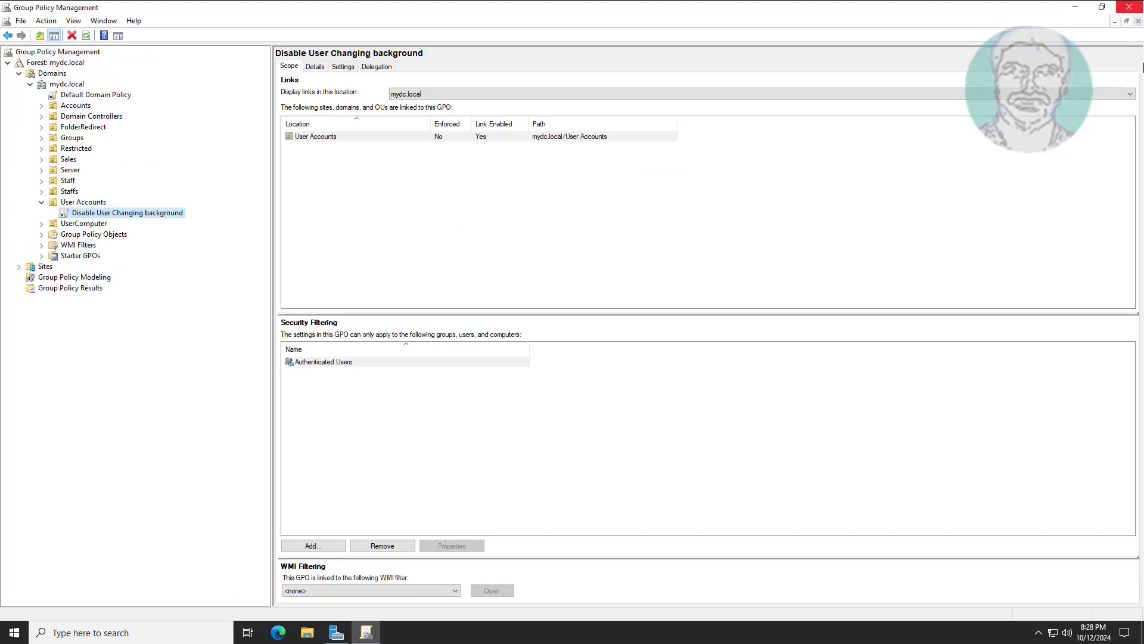
{"action": "left_click", "coordinate": [1129, 6]}
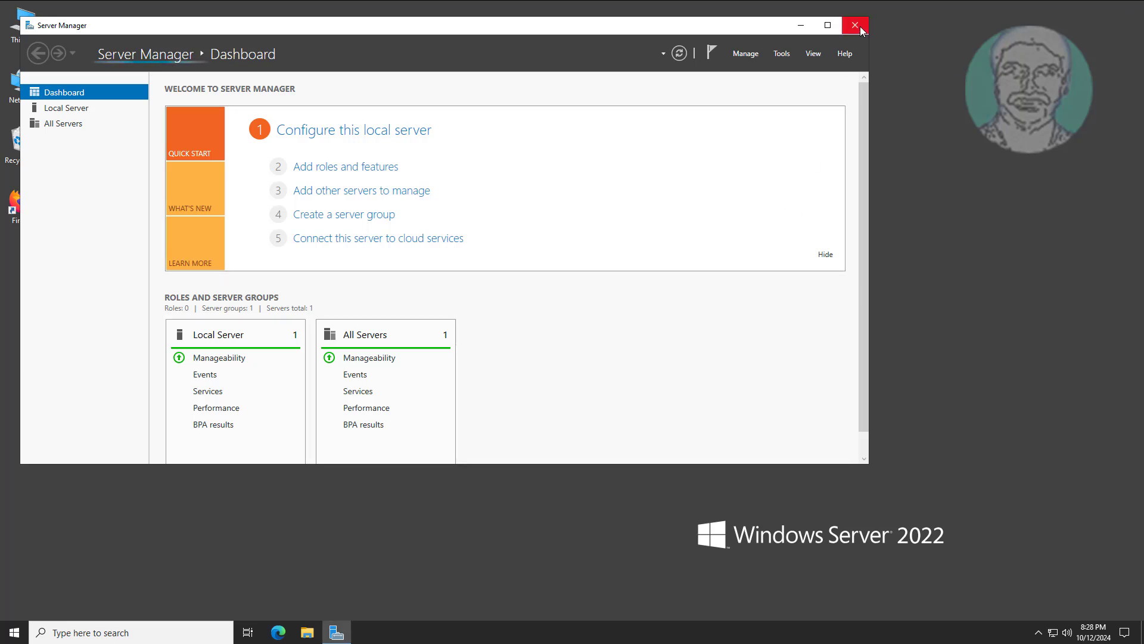
{"action": "left_click", "coordinate": [861, 31]}
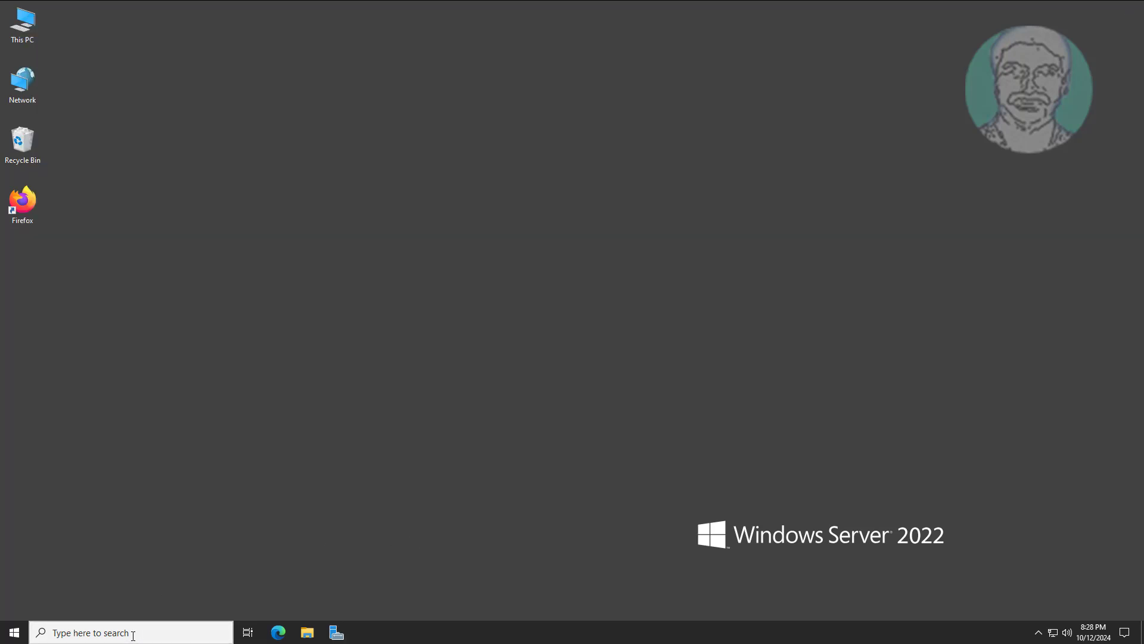
Run gpupdate /force in a Command Prompt launched as administrator
{"action": "left_click", "coordinate": [133, 633]}
{"action": "type", "text": "cmd"}
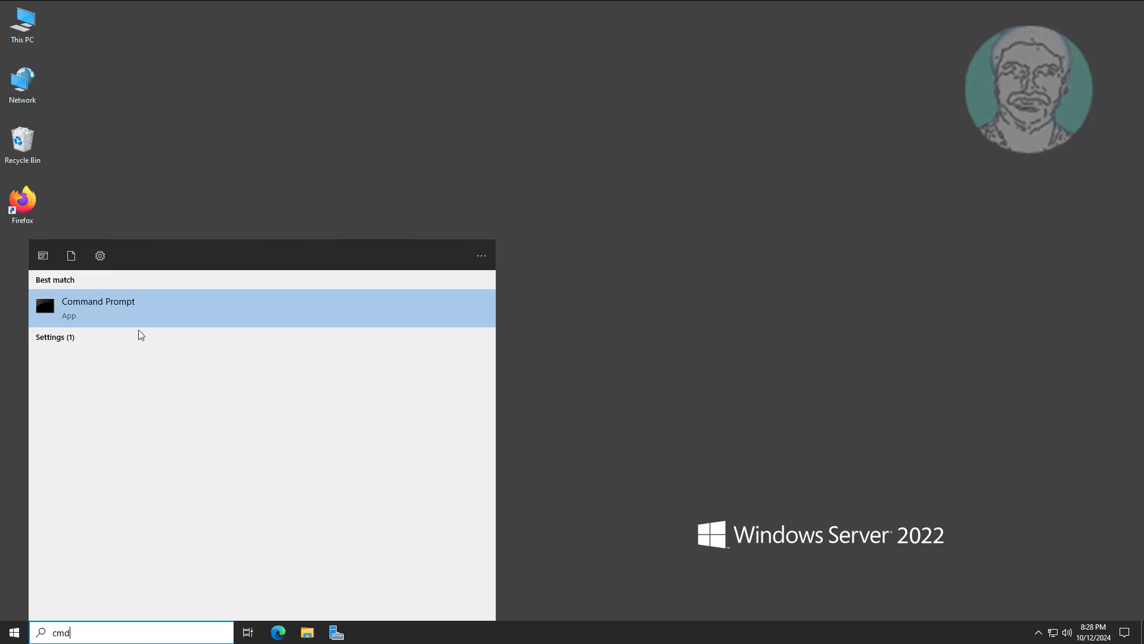
{"action": "right_click", "coordinate": [130, 308]}
{"action": "left_click", "coordinate": [164, 320]}
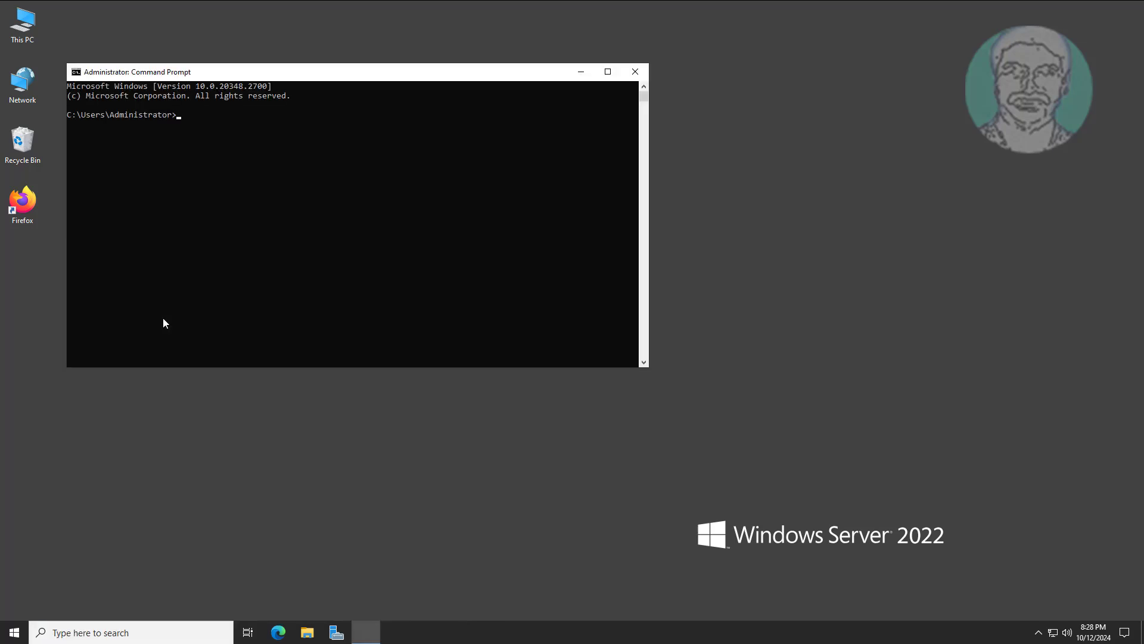
{"action": "type", "text": "gpupdate /force"}
{"action": "key", "text": "Return"}
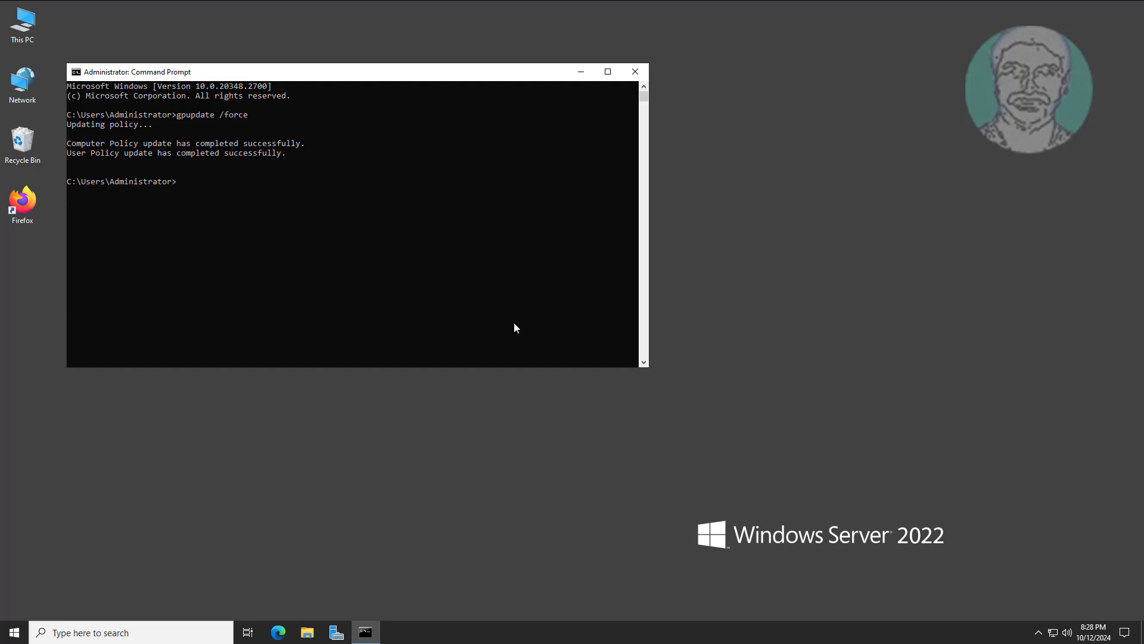
Exit the server's prompt, then run gpupdate /force in a Command Prompt on the Windows 11 client and exit it
{"action": "type", "text": "it"}
{"action": "key", "text": "Return"}
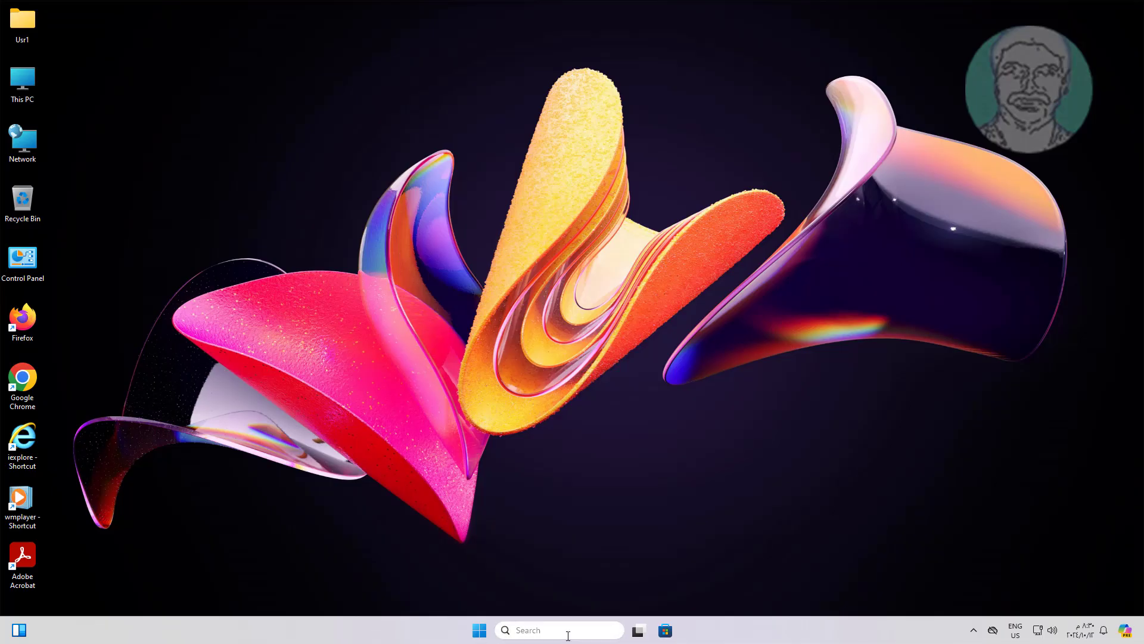
{"action": "left_click", "coordinate": [568, 635]}
{"action": "type", "text": "c"}
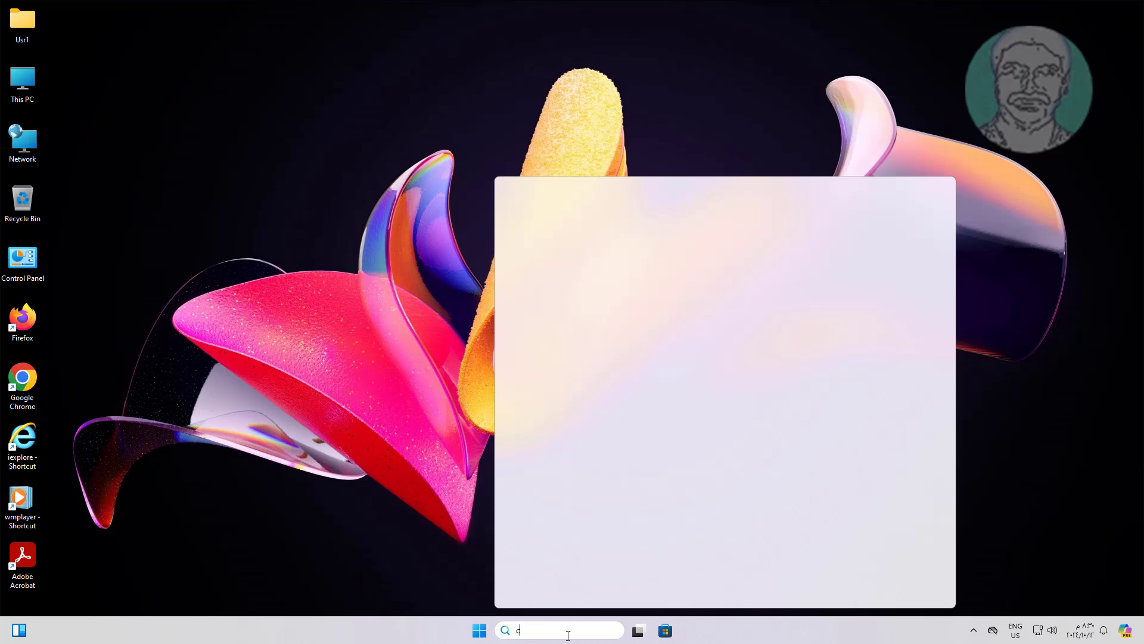
{"action": "type", "text": "md"}
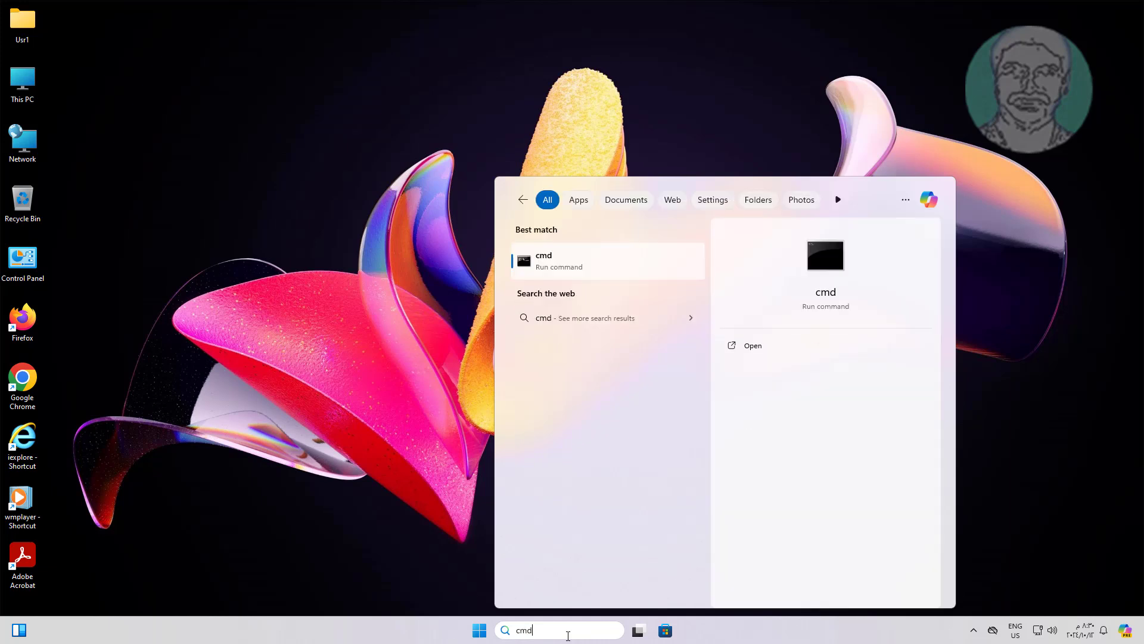
{"action": "left_click", "coordinate": [546, 264]}
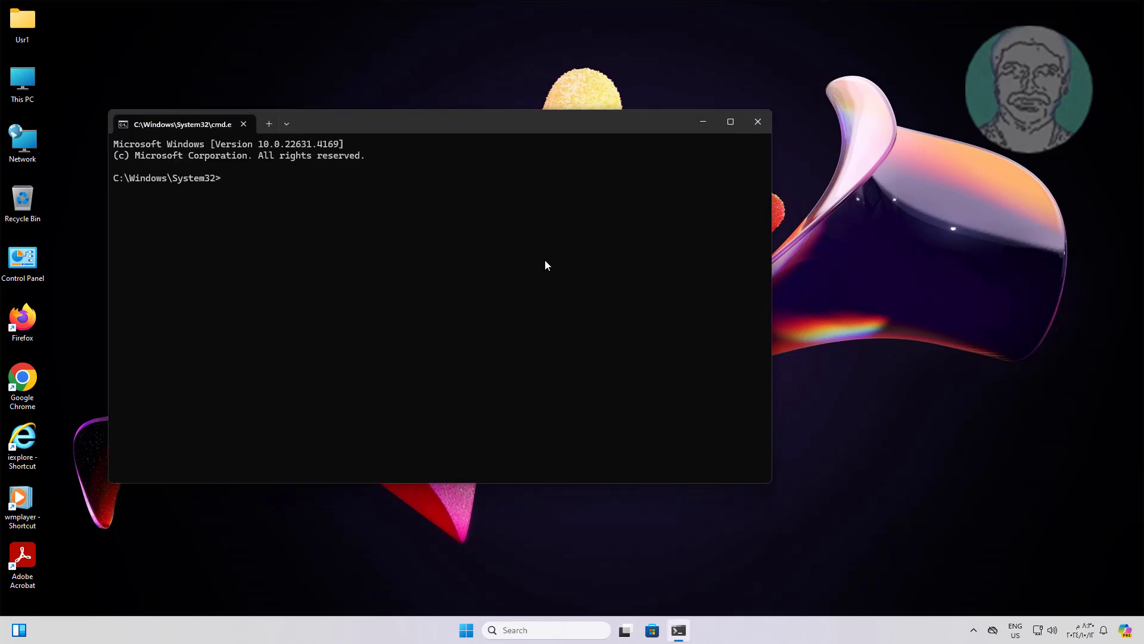
{"action": "type", "text": "gpupdate /force"}
{"action": "key", "text": "Return"}
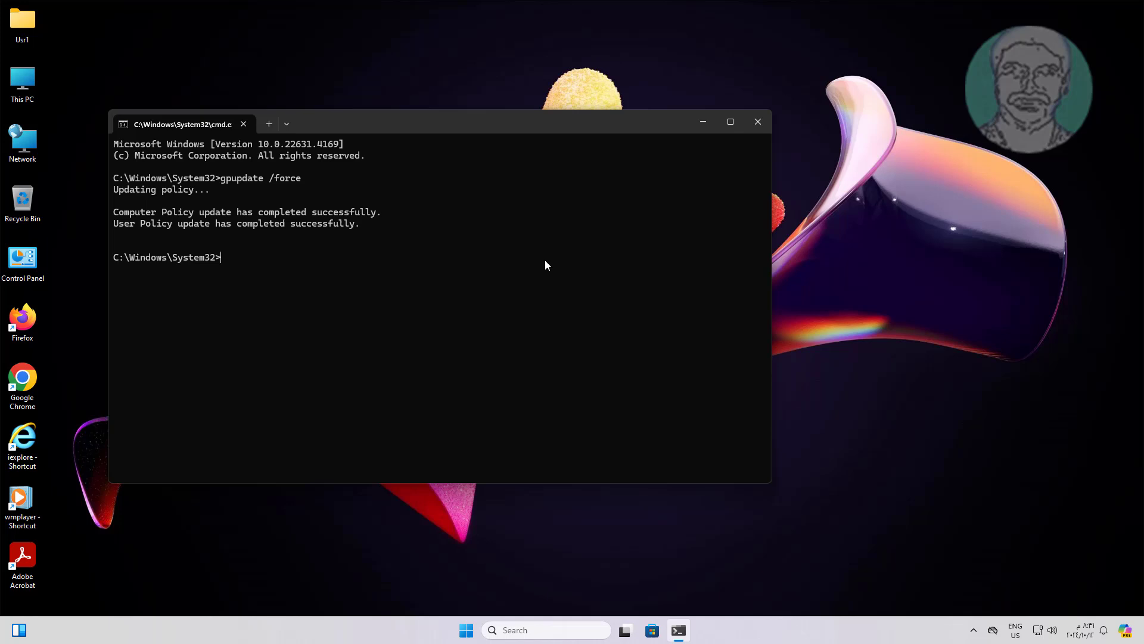
{"action": "type", "text": "exit"}
{"action": "key", "text": "Return"}
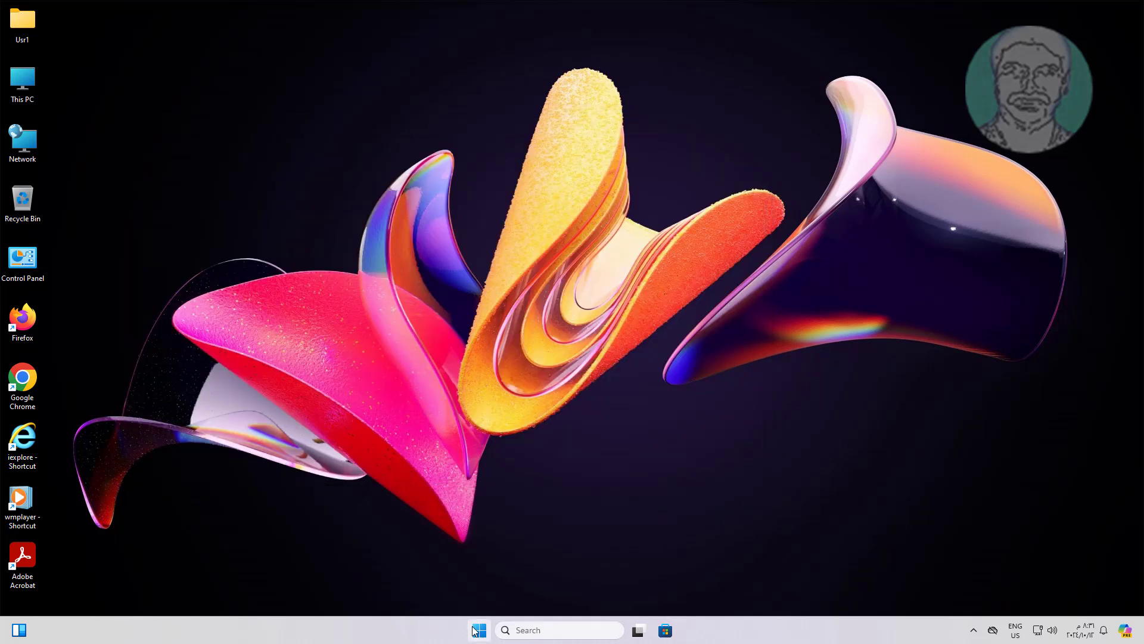
Sign out through the Start menu's account options and sign back in by entering the account password
{"action": "left_click", "coordinate": [475, 630]}
{"action": "left_click", "coordinate": [458, 586]}
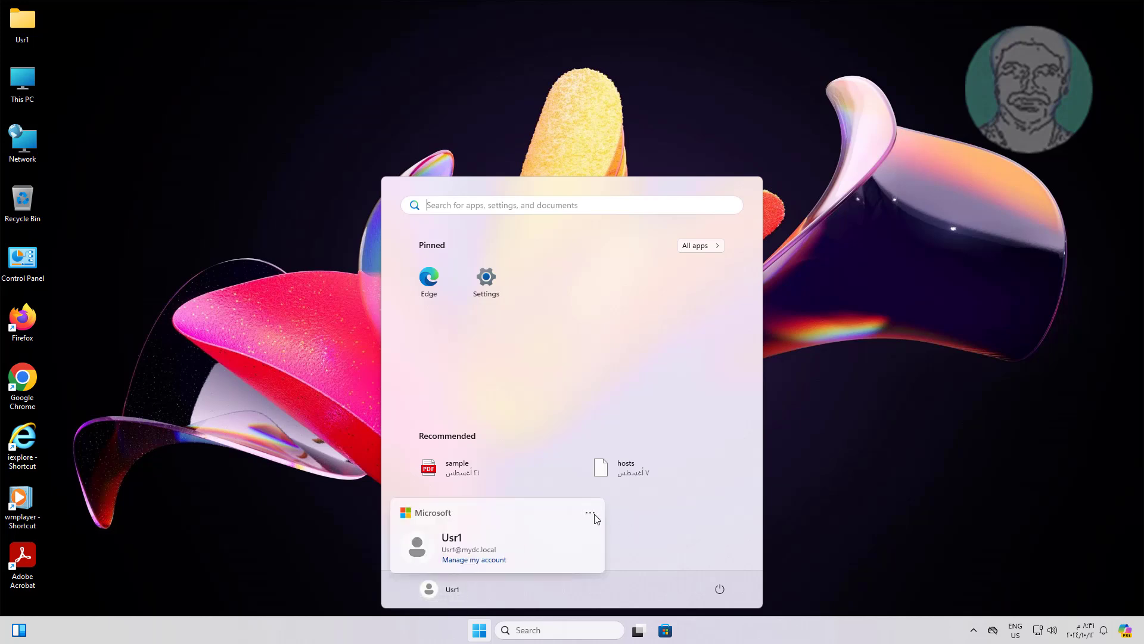
{"action": "left_click", "coordinate": [590, 514]}
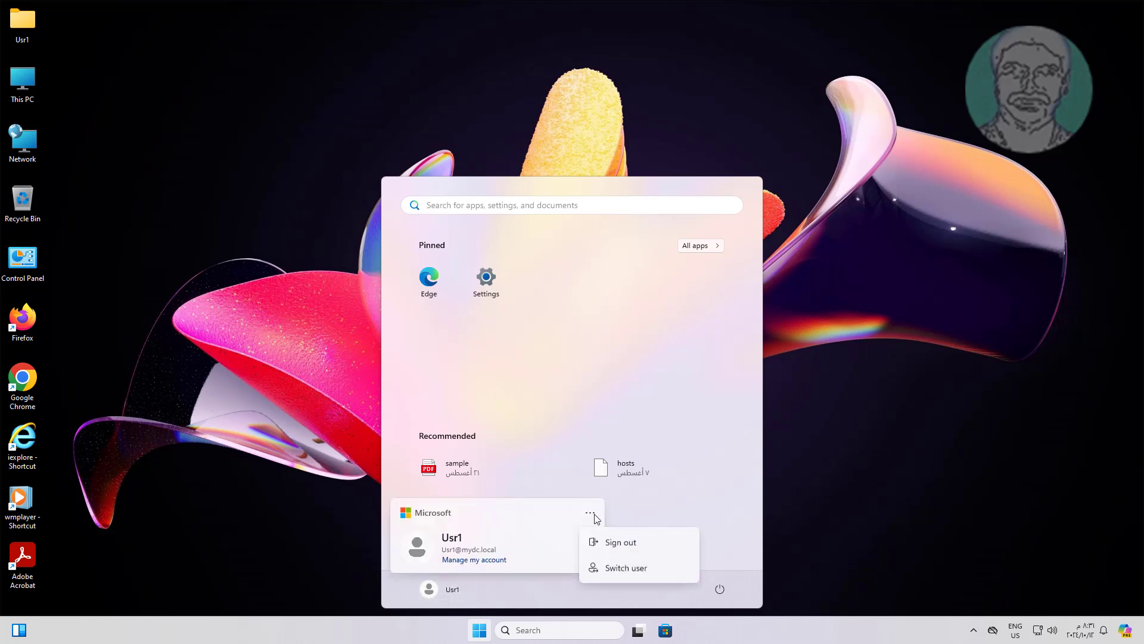
{"action": "left_click", "coordinate": [641, 548]}
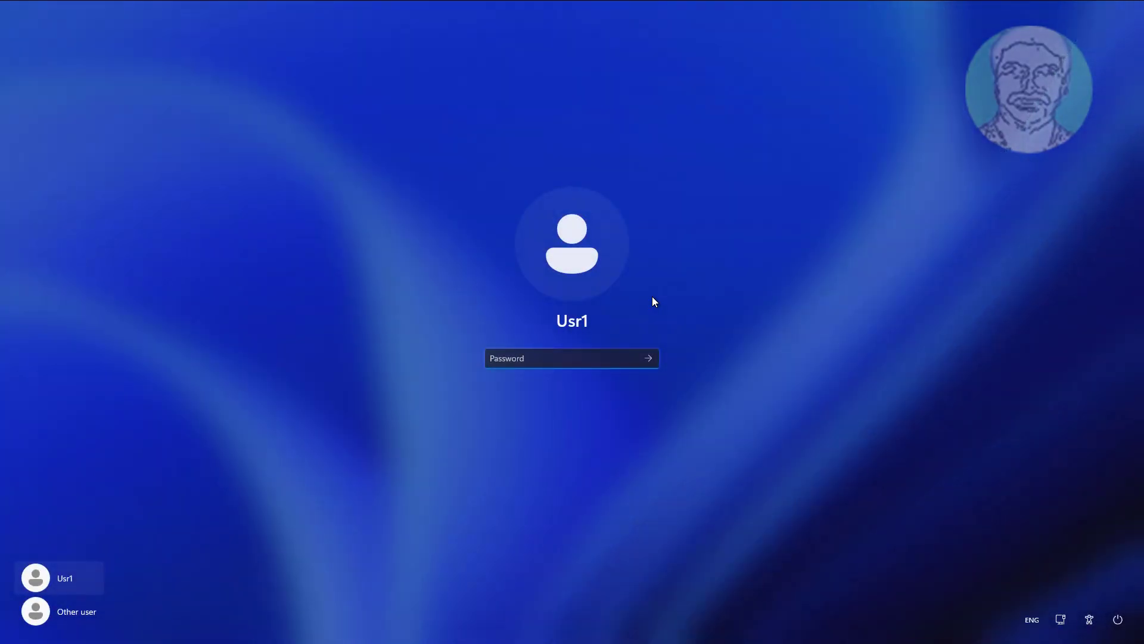
{"action": "type", "text": "********"}
{"action": "key", "text": "Return"}
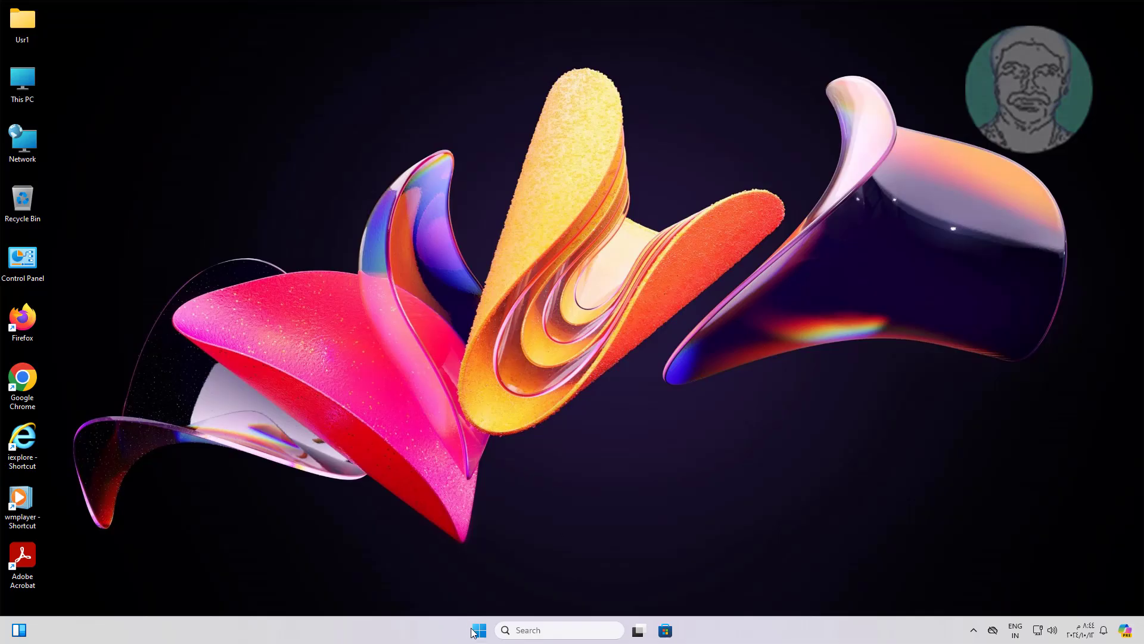
Confirm the Background page shows wallpaper options greyed out as organization-managed, then close Settings
{"action": "left_click", "coordinate": [478, 630]}
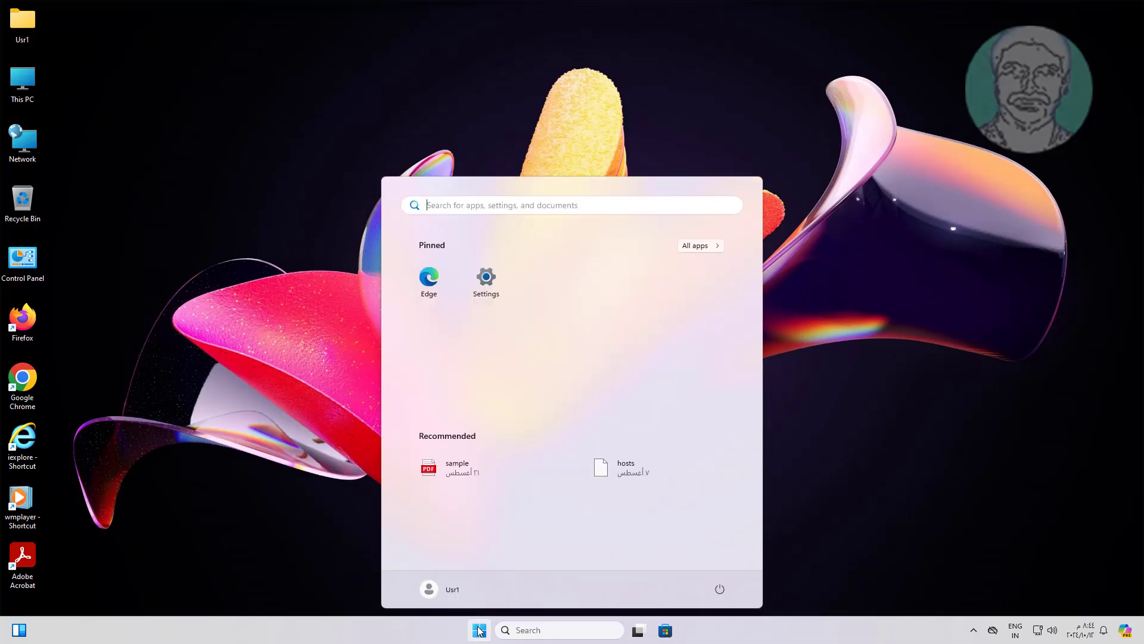
{"action": "left_click", "coordinate": [487, 275]}
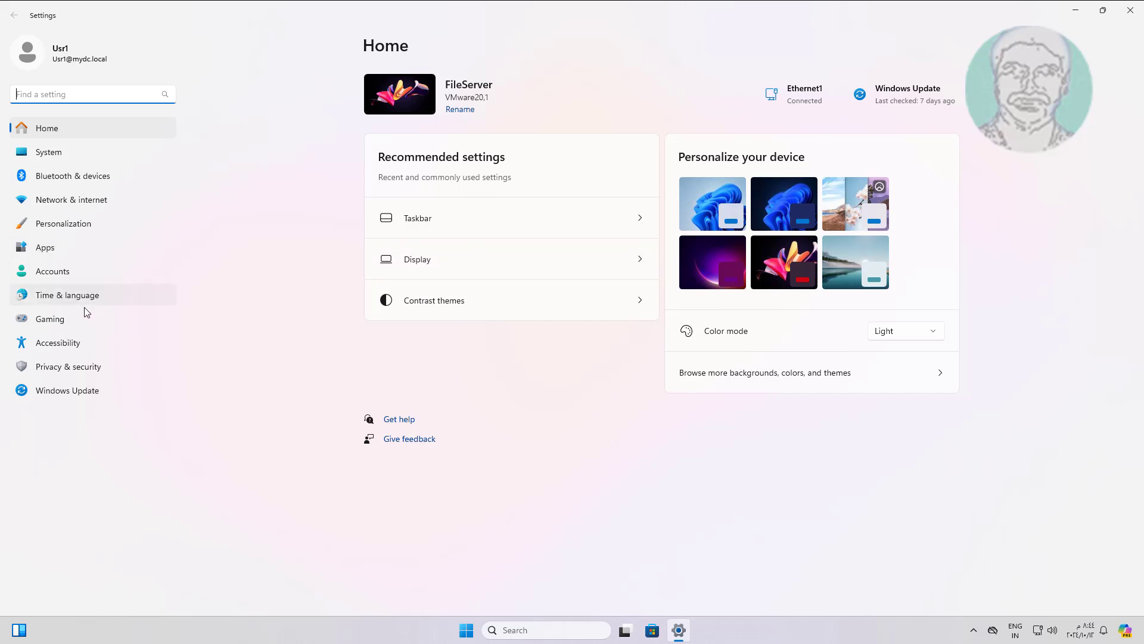
{"action": "left_click", "coordinate": [76, 226]}
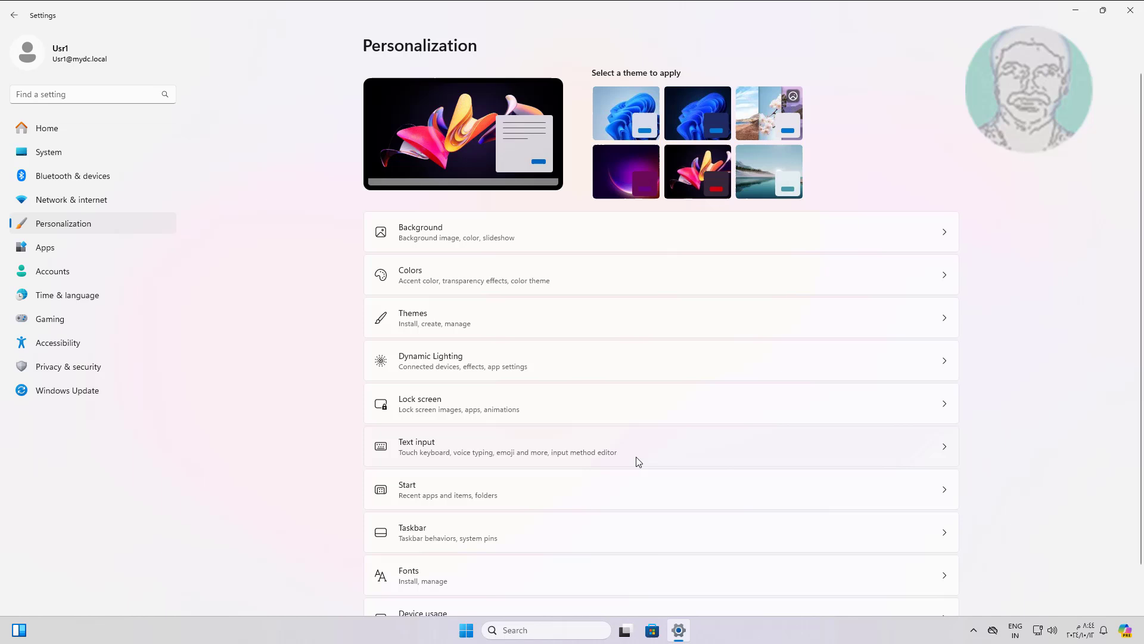
{"action": "scroll", "coordinate": [638, 462], "scroll_direction": "down", "scroll_amount": 2}
{"action": "scroll", "coordinate": [637, 461], "scroll_direction": "up", "scroll_amount": 2}
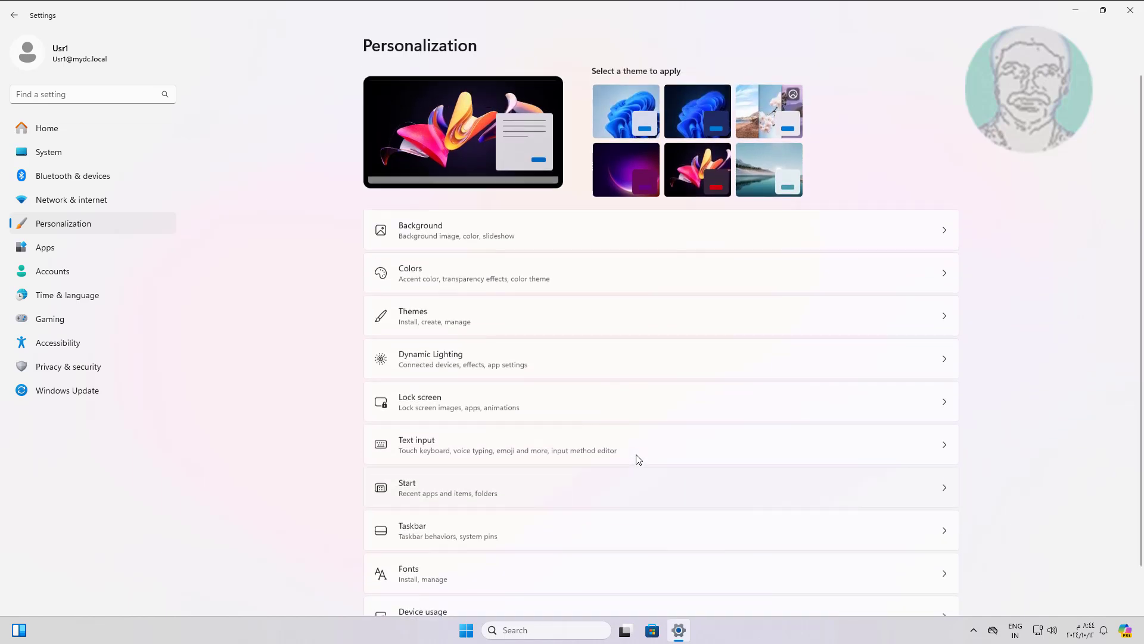
{"action": "left_click", "coordinate": [456, 240]}
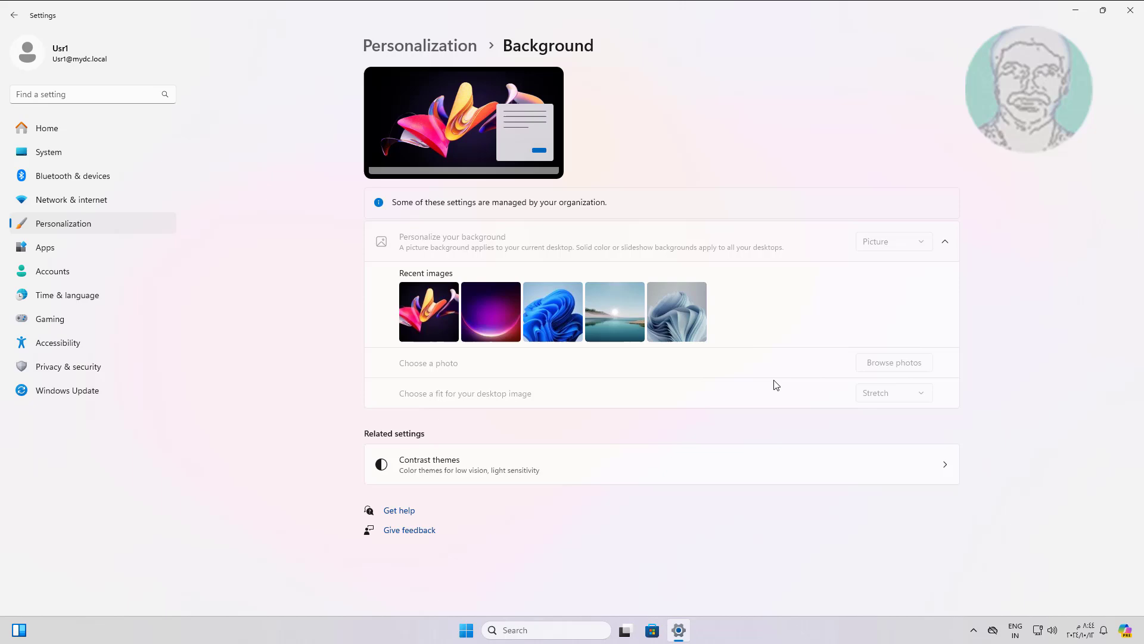
{"action": "left_click", "coordinate": [1139, 13]}
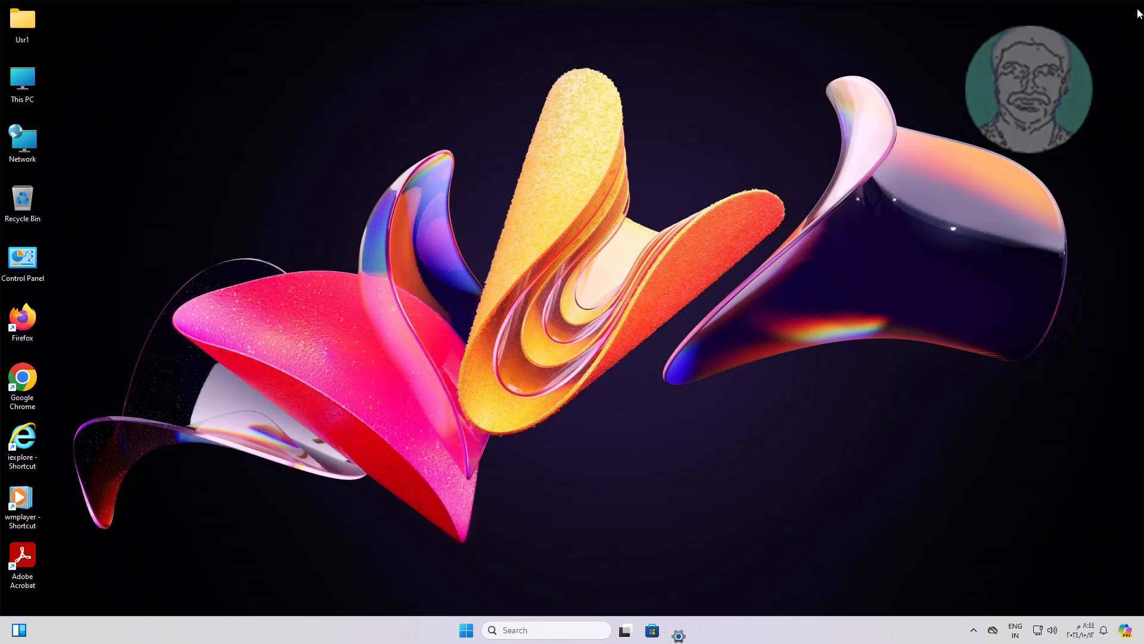